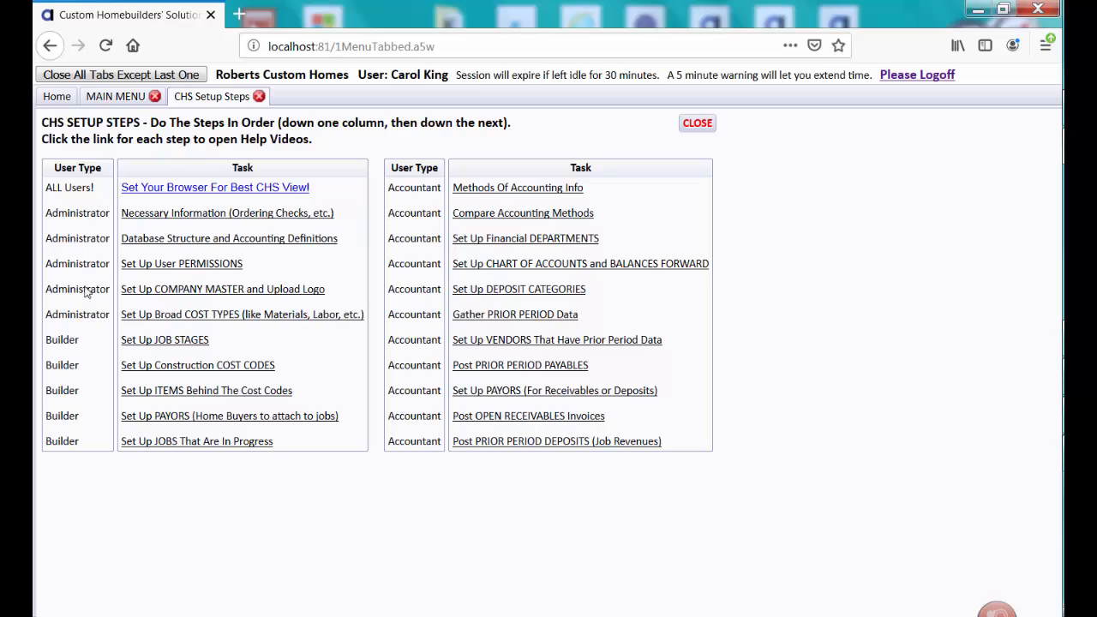
View the help videos offered for setting up the Company Master and logo, and close the setup steps list
left_click(172, 216)
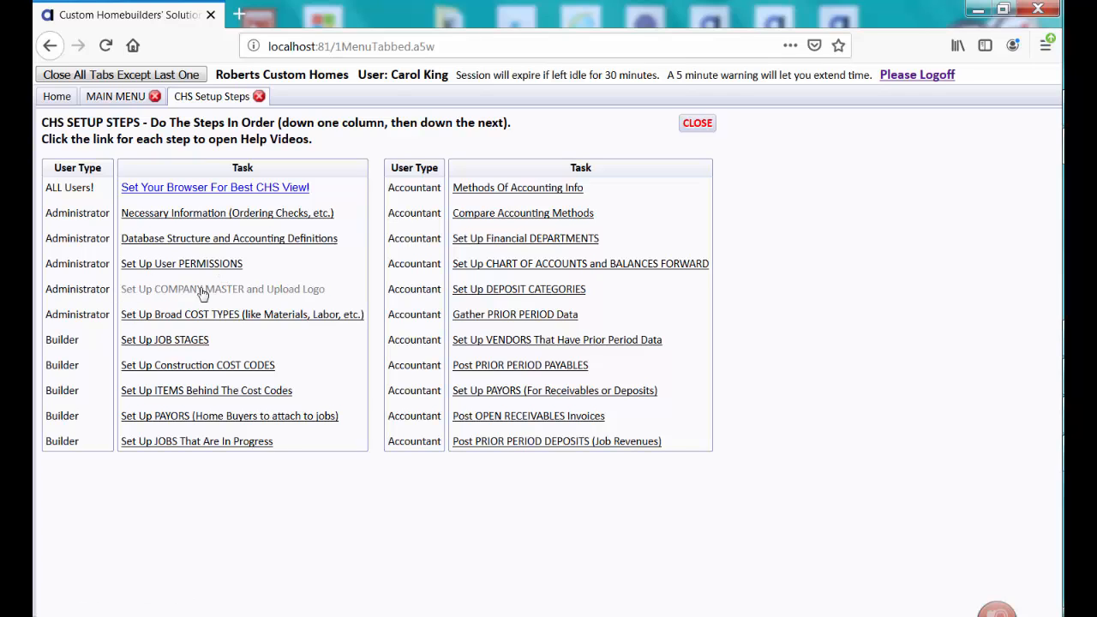
left_click(311, 293)
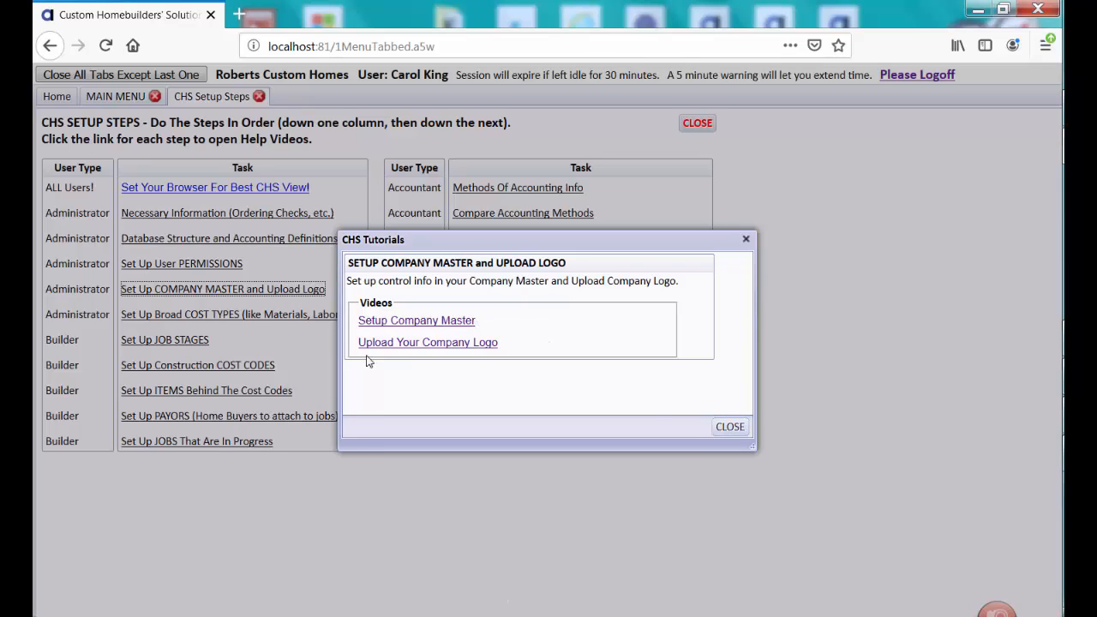
left_click(729, 428)
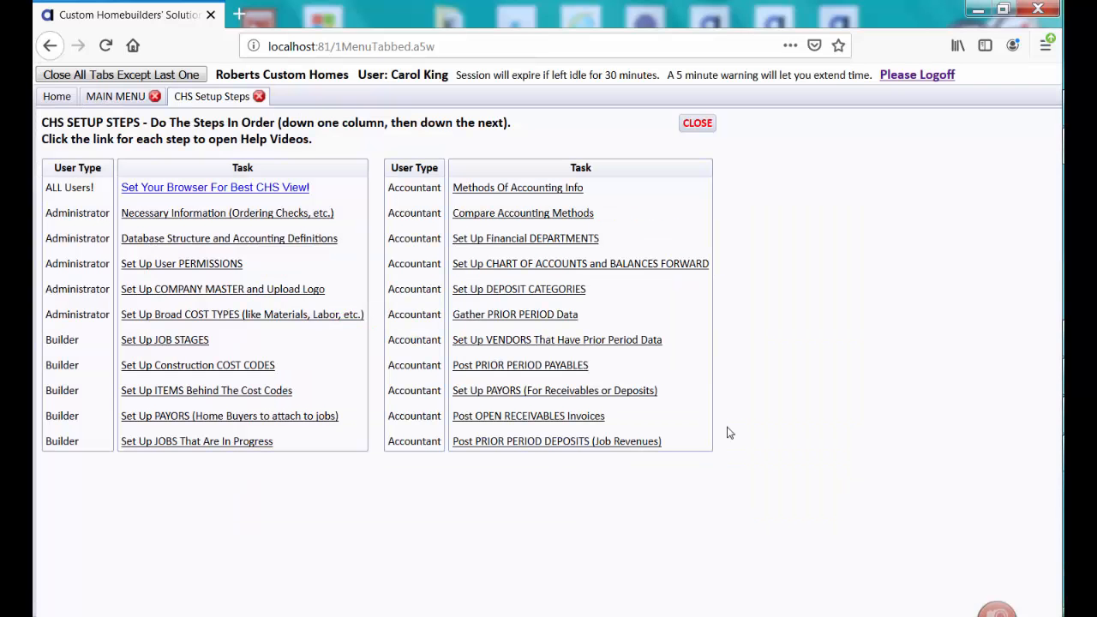
left_click(694, 124)
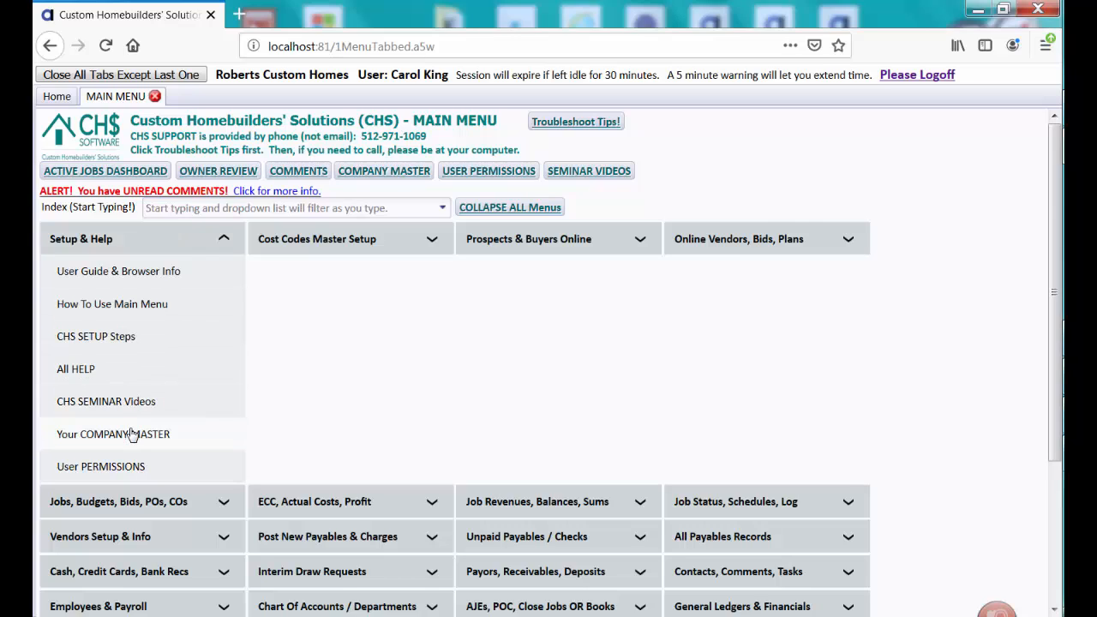
Collapse the Setup & Help group and open Company Master by searching the menu index for "compa"
left_click(135, 241)
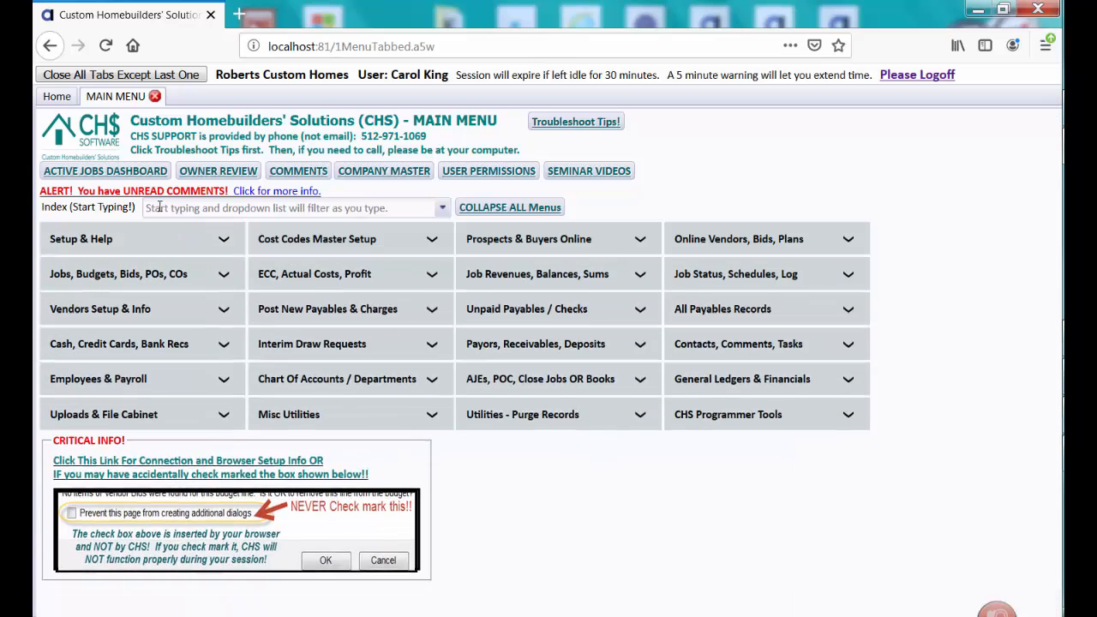
left_click(160, 207)
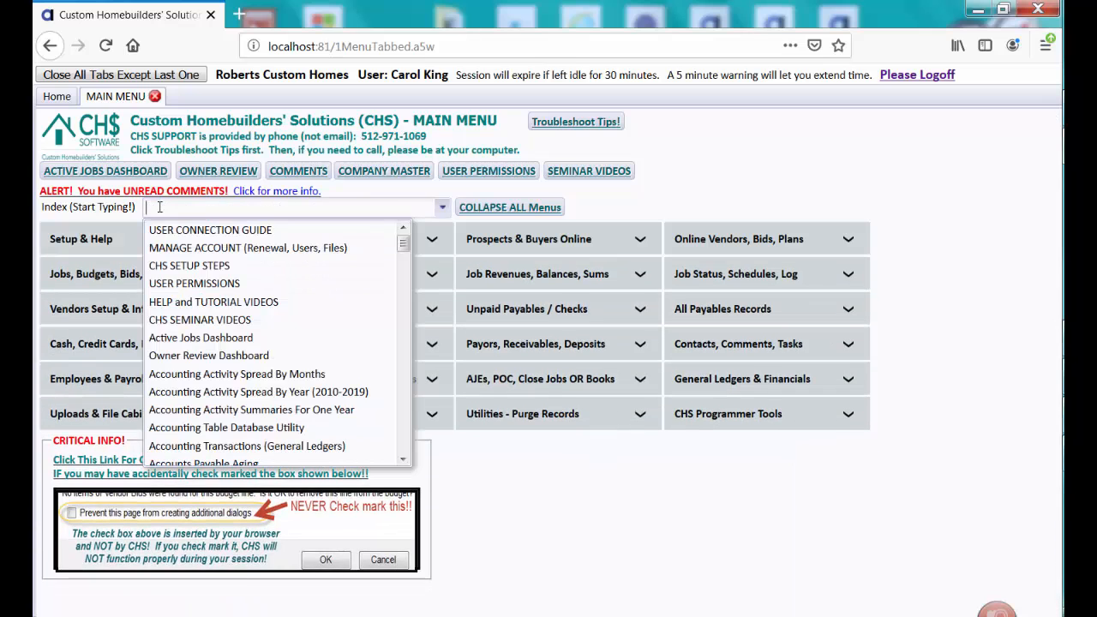
type("compa")
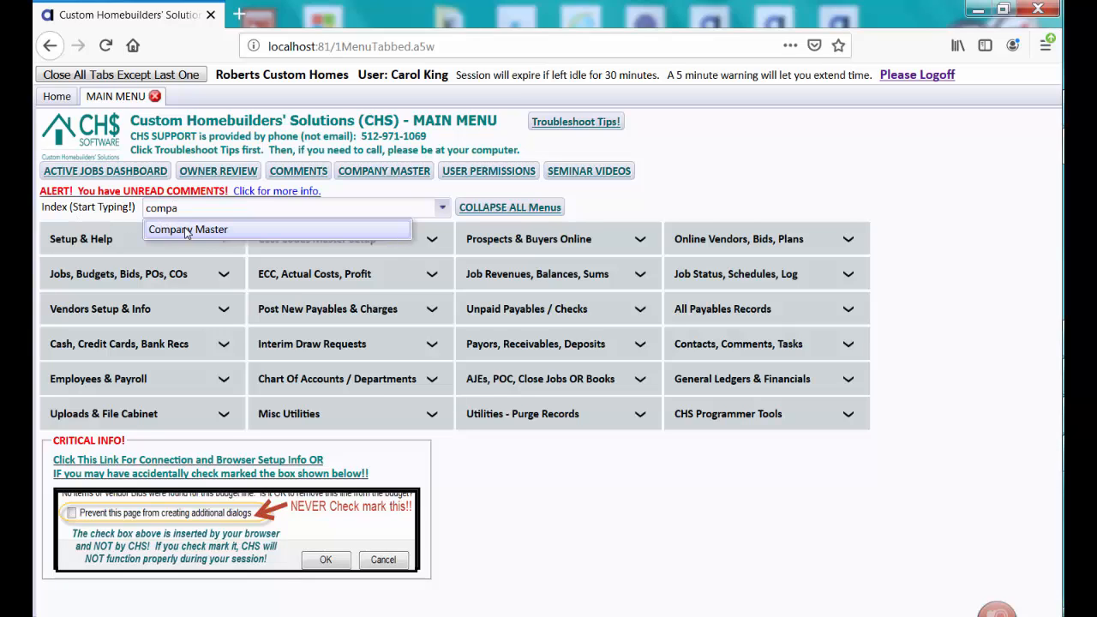
left_click(186, 233)
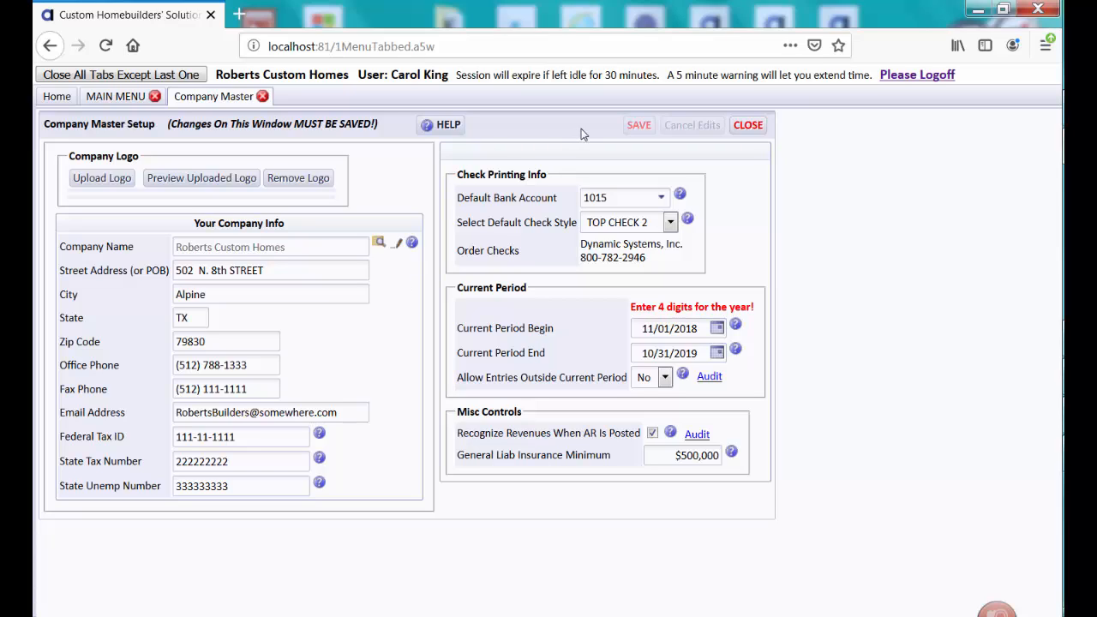
Try adding an "s" to the end of the company's street address and cancel the edits
left_click(328, 269)
left_click(328, 270)
type("s")
key("Tab")
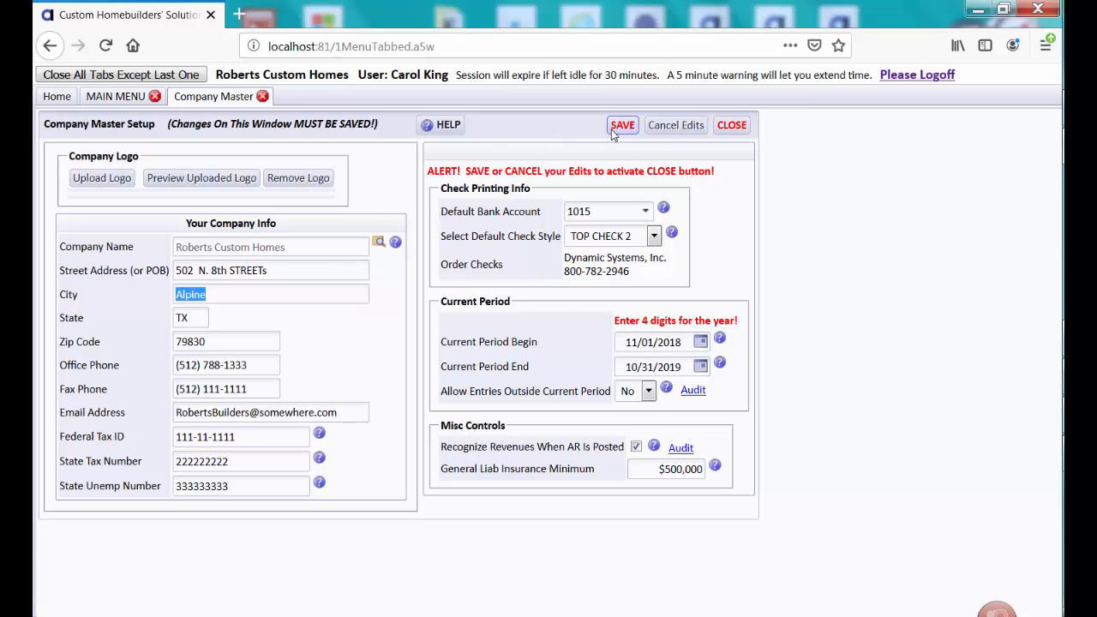
left_click(670, 130)
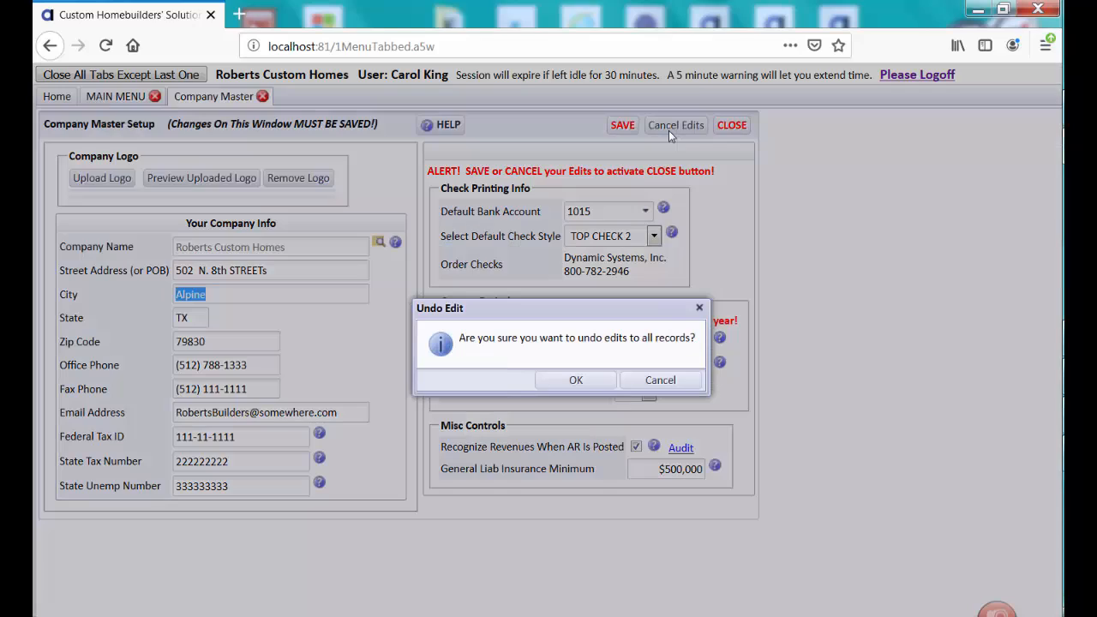
left_click(580, 378)
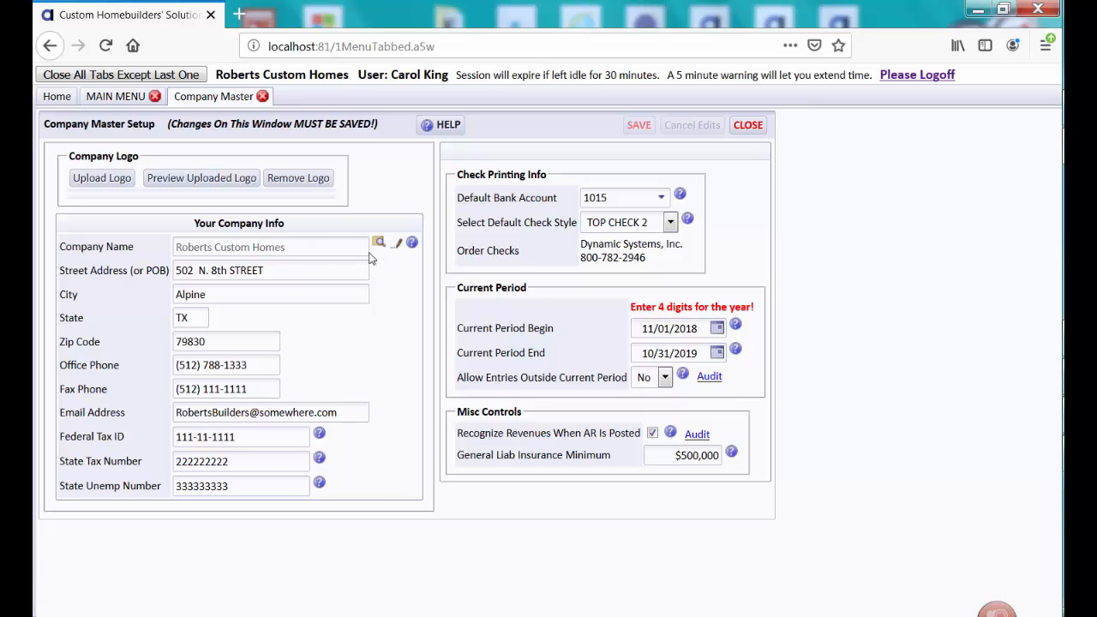
Look at the Change Company Name form and close it without submitting a revised name
mouse_move(362, 256)
left_click(399, 244)
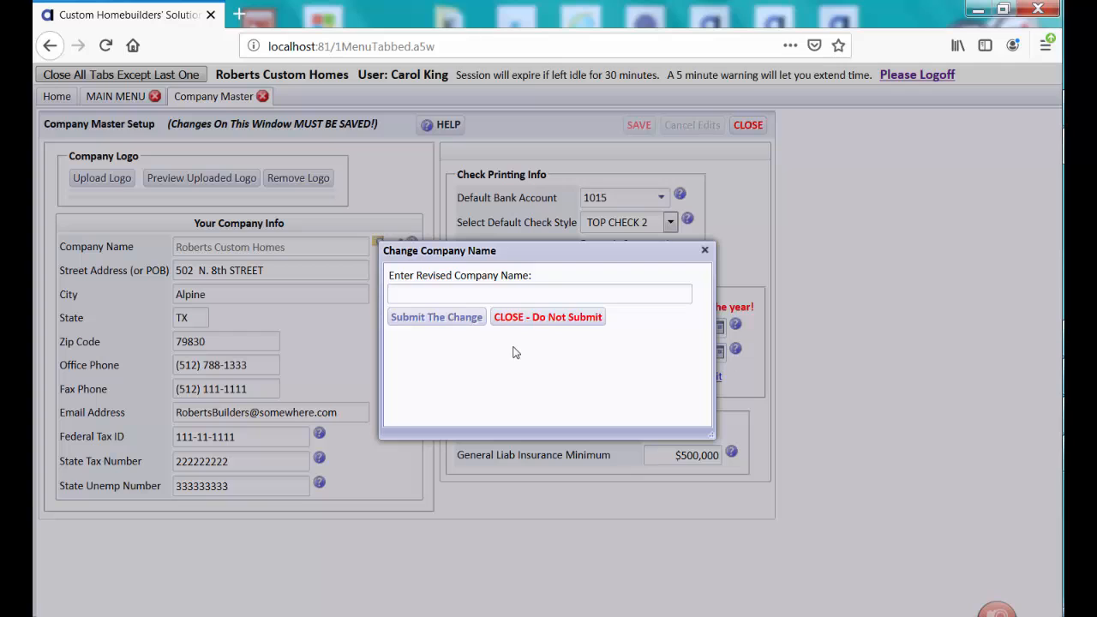
left_click(528, 319)
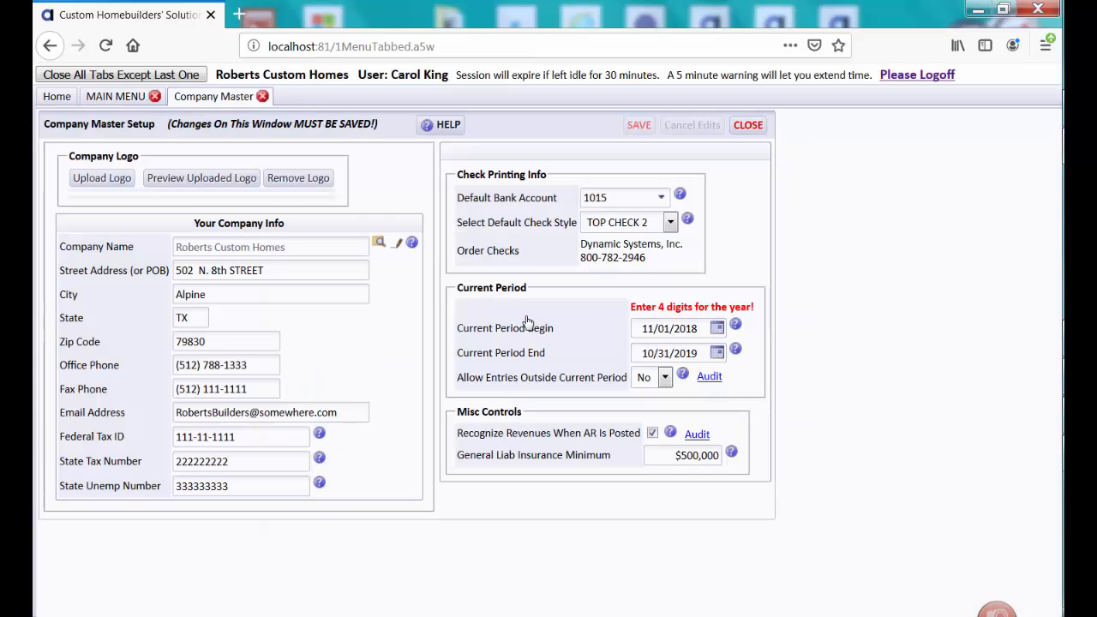
Open the audit records for company name changes and search them with "company name" as the description
left_click(380, 246)
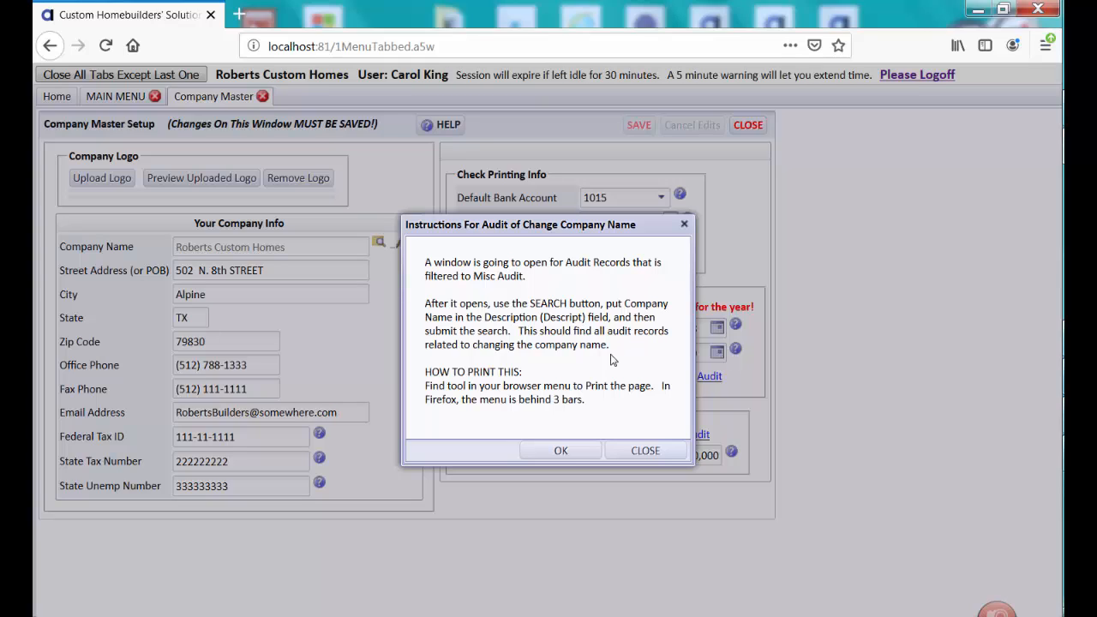
left_click(561, 450)
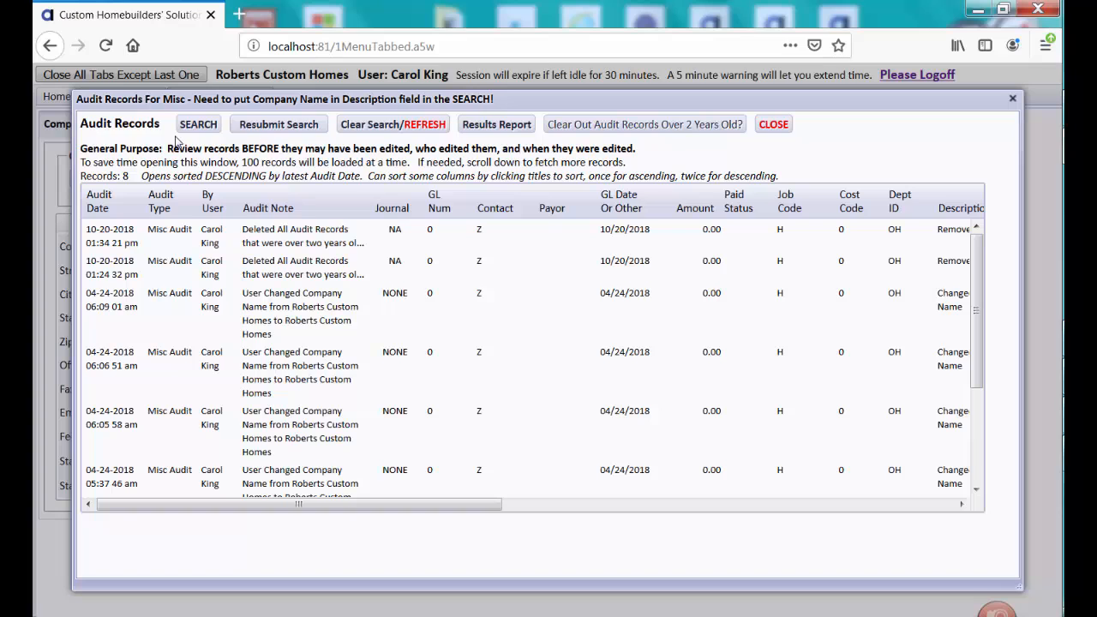
left_click(198, 124)
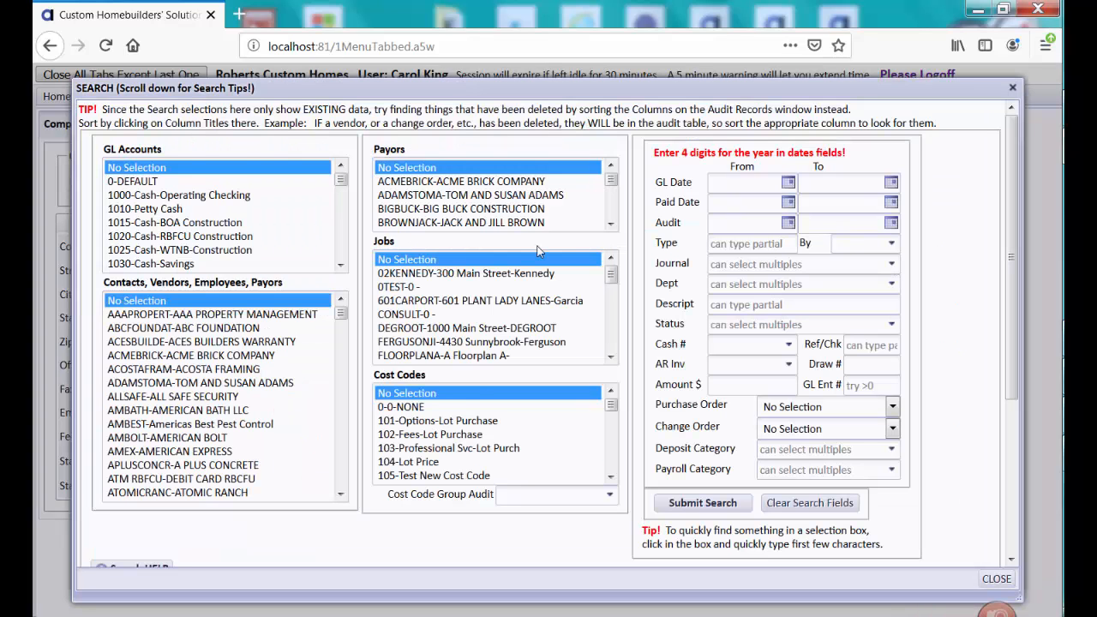
left_click(735, 304)
type("company name")
left_click(703, 503)
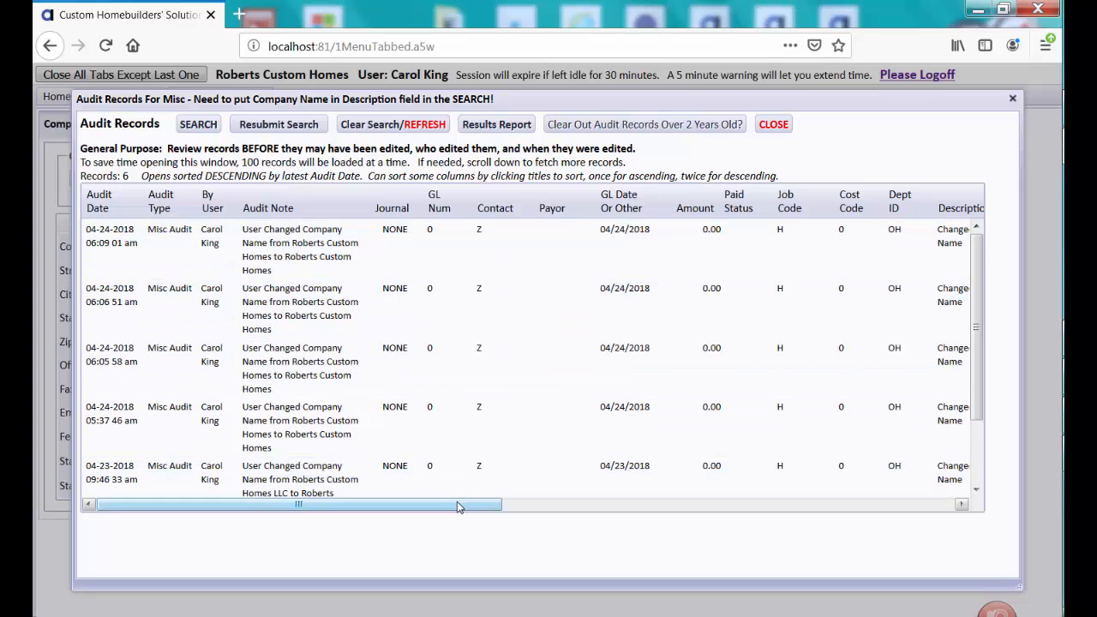
Review the columns and rows of the filtered company name audit records and close the audit window
left_click_drag(457, 506, 546, 505)
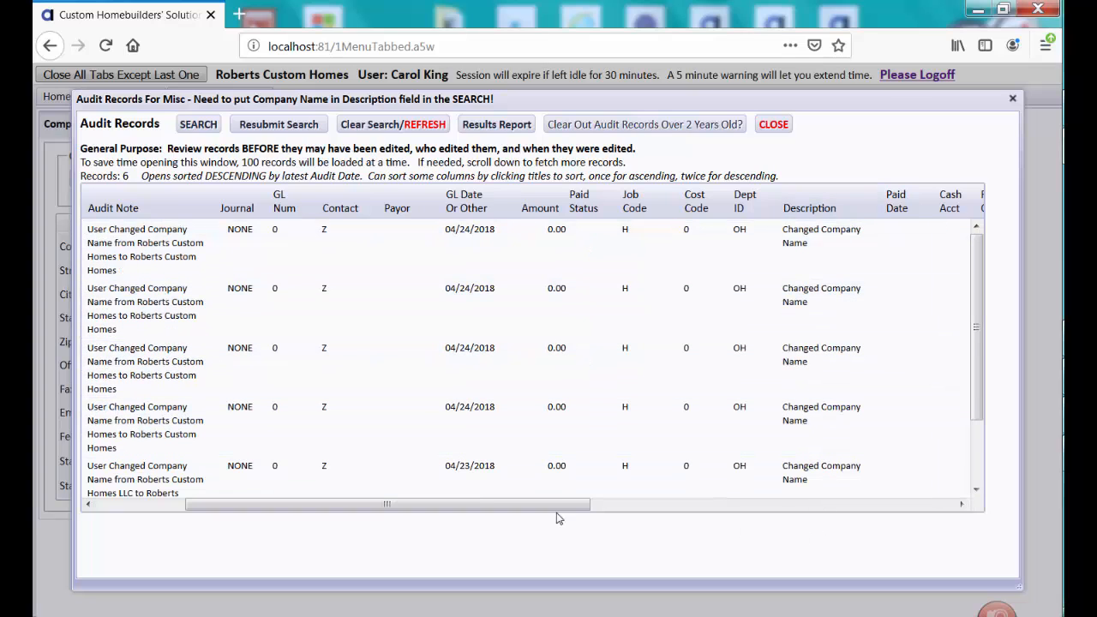
left_click_drag(549, 507, 262, 525)
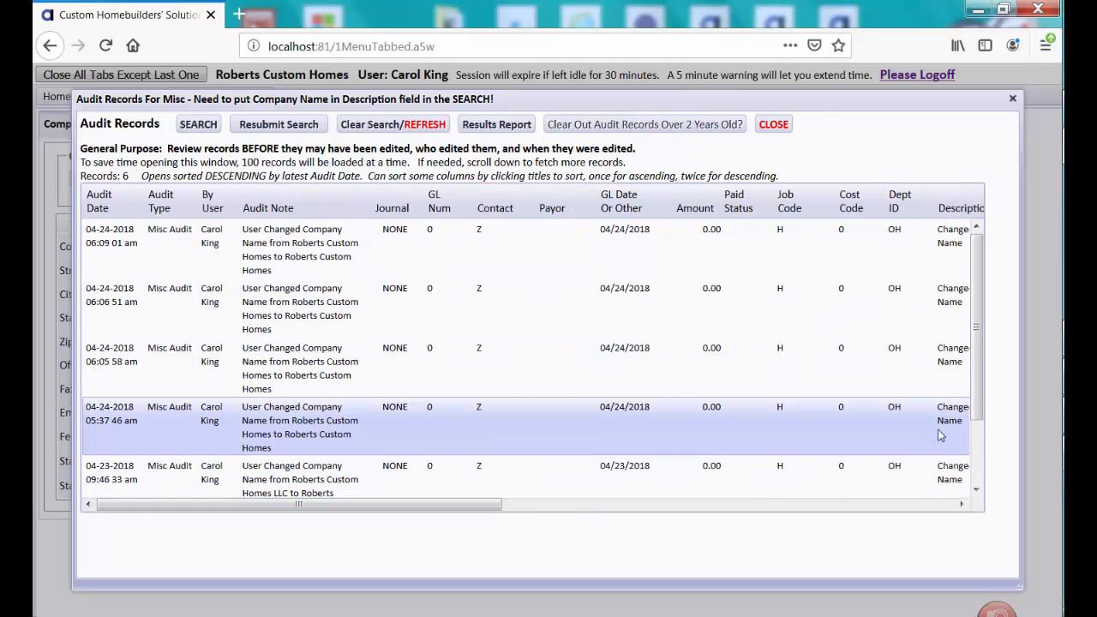
left_click_drag(977, 334, 981, 439)
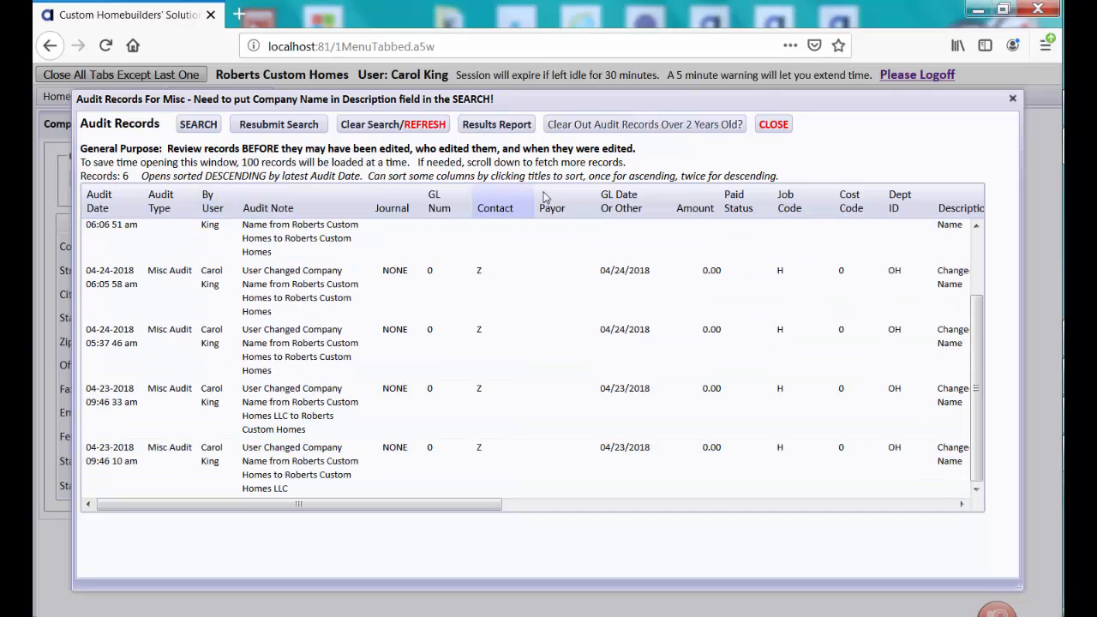
left_click(773, 126)
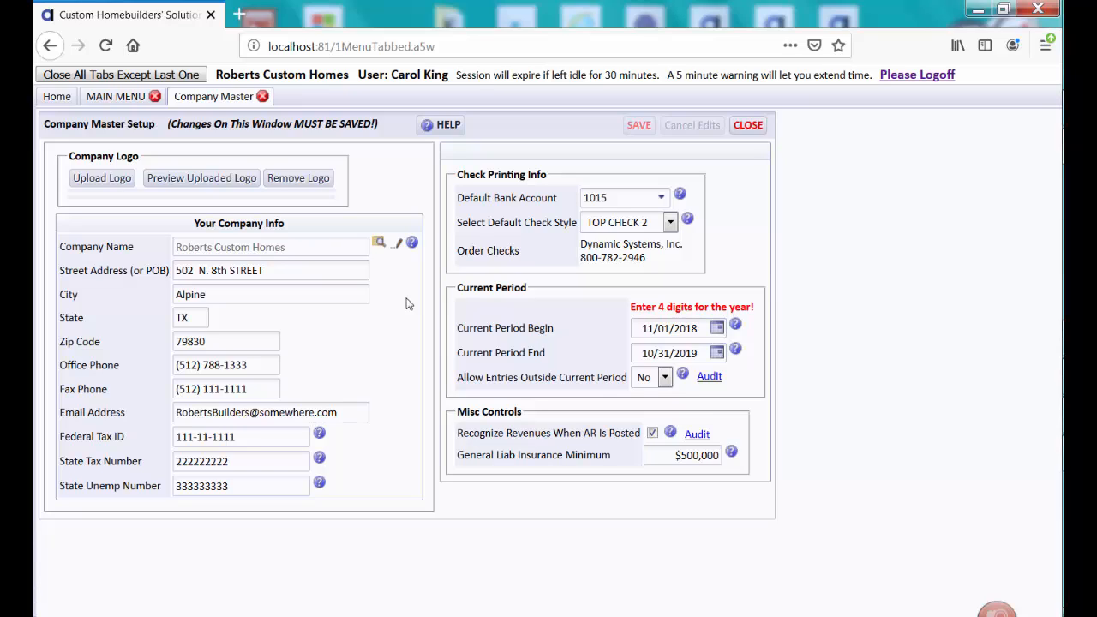
Read the help information about changing the company name and dismiss it
left_click(412, 244)
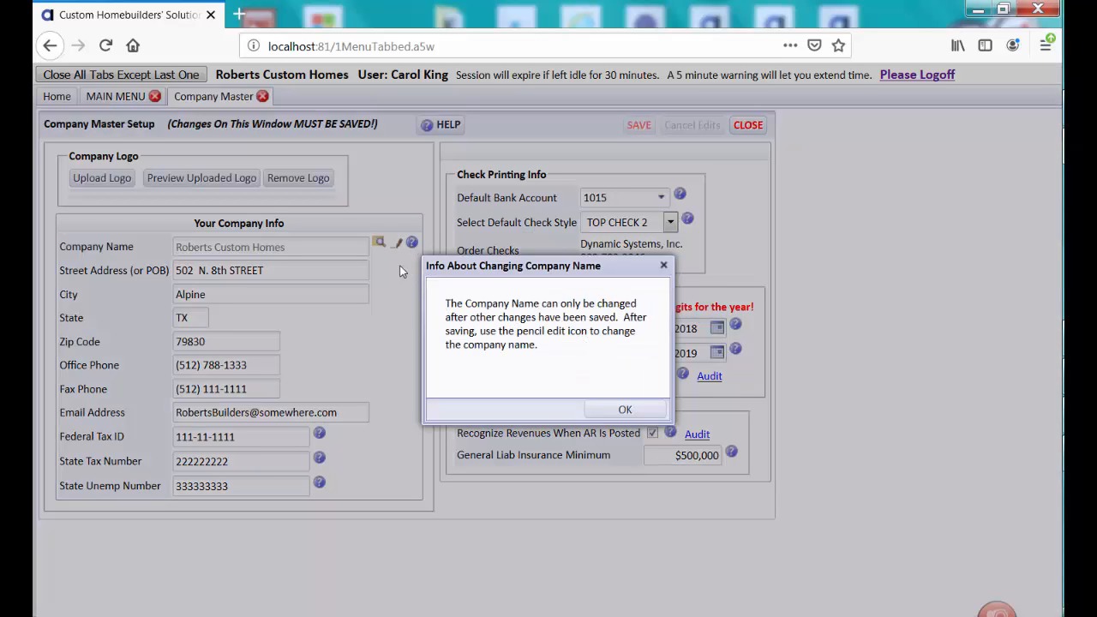
left_click(625, 409)
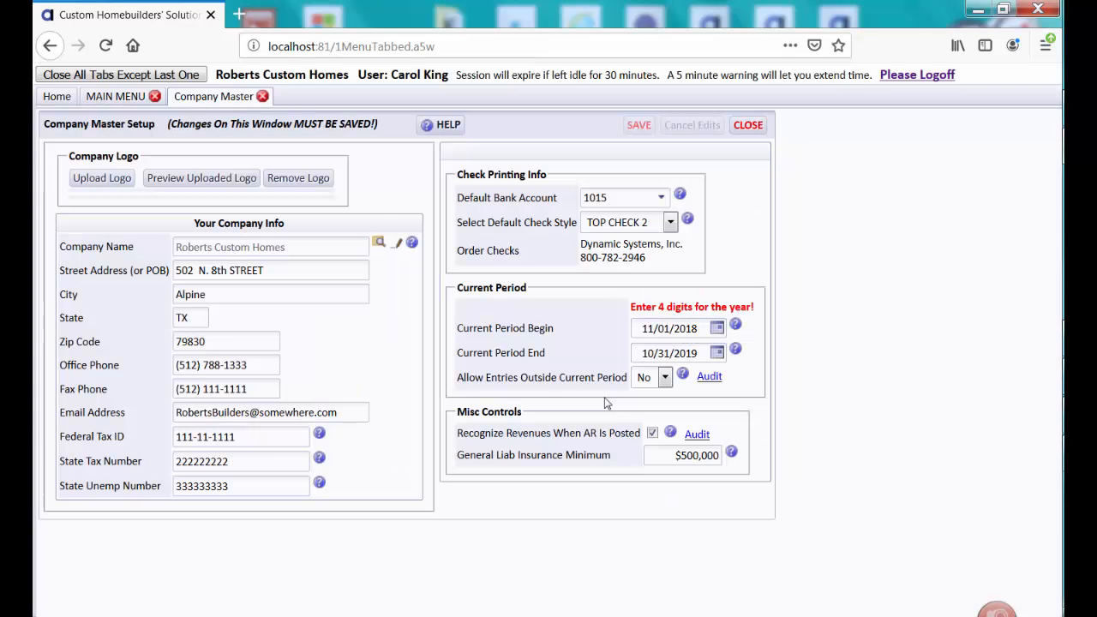
Set the city in the company info to "Alpines"
left_click(309, 294)
left_click(309, 294)
type("s")
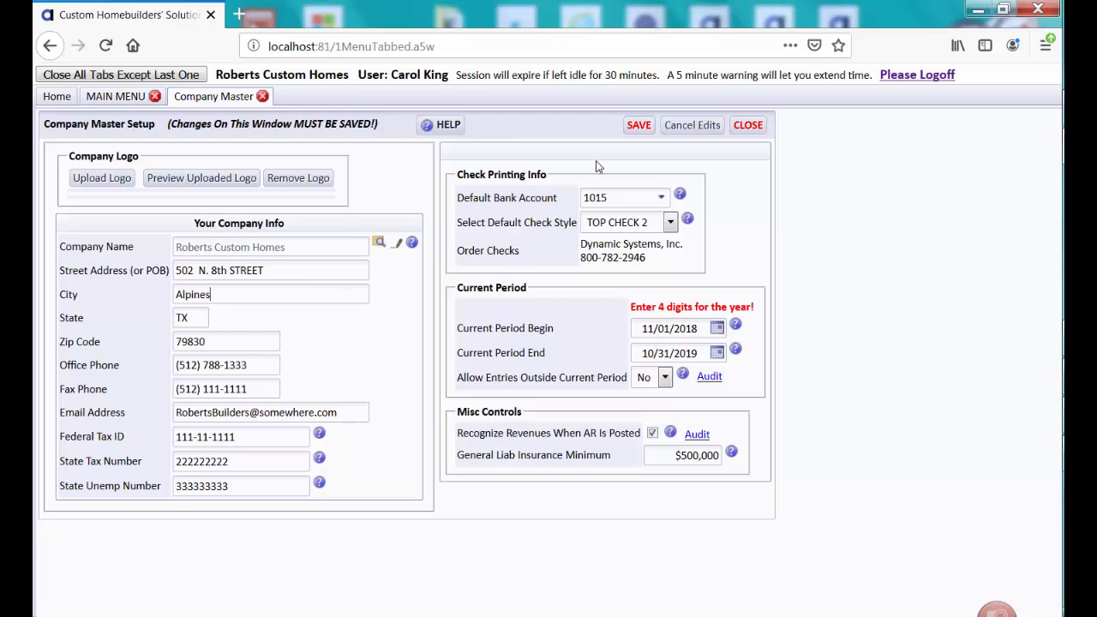
Try changing the company name while the city edit is unsaved, and save the Company Master changes
left_click(397, 244)
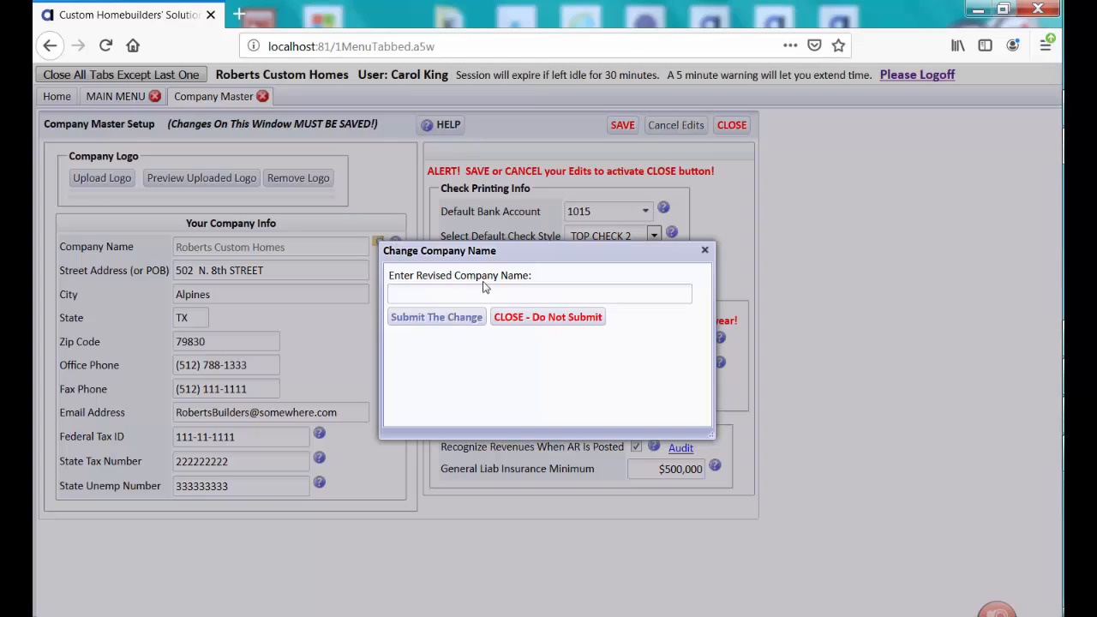
left_click(550, 319)
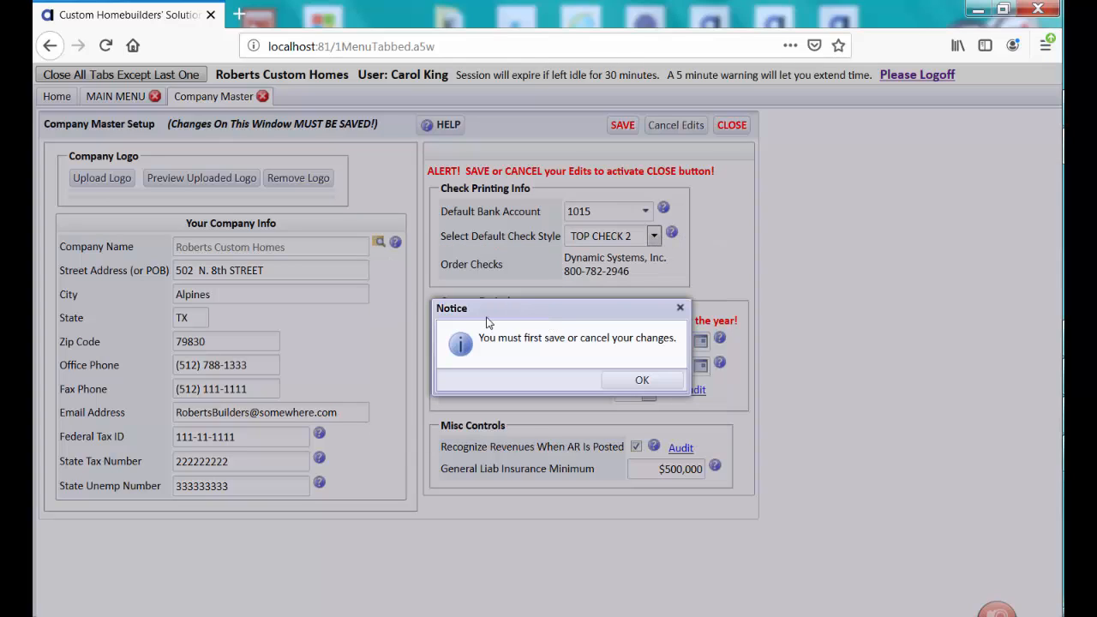
left_click(634, 383)
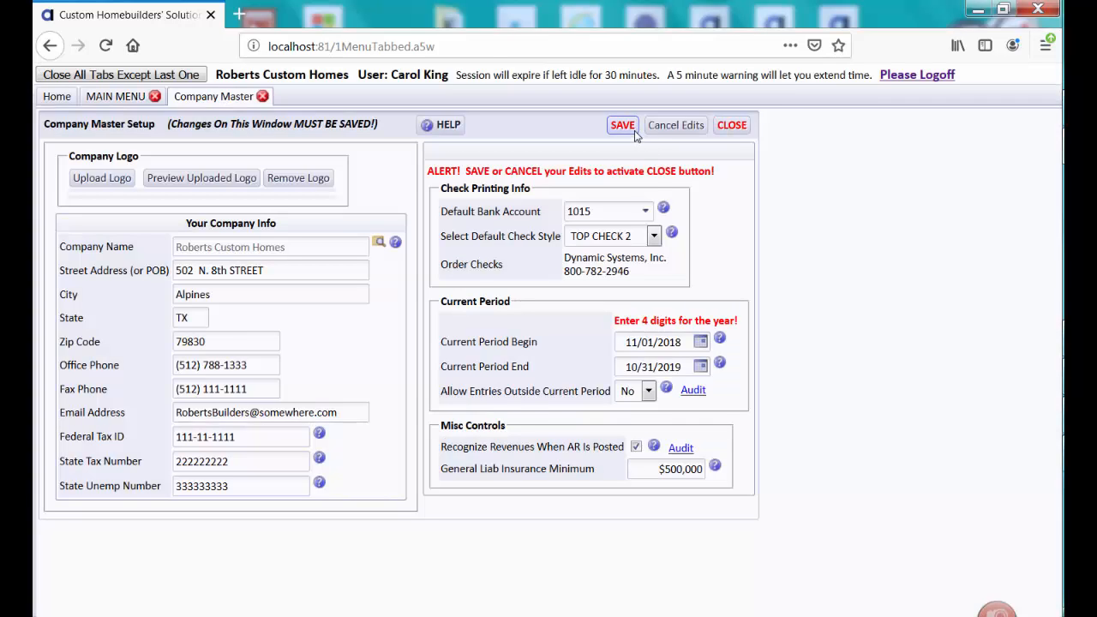
left_click(635, 130)
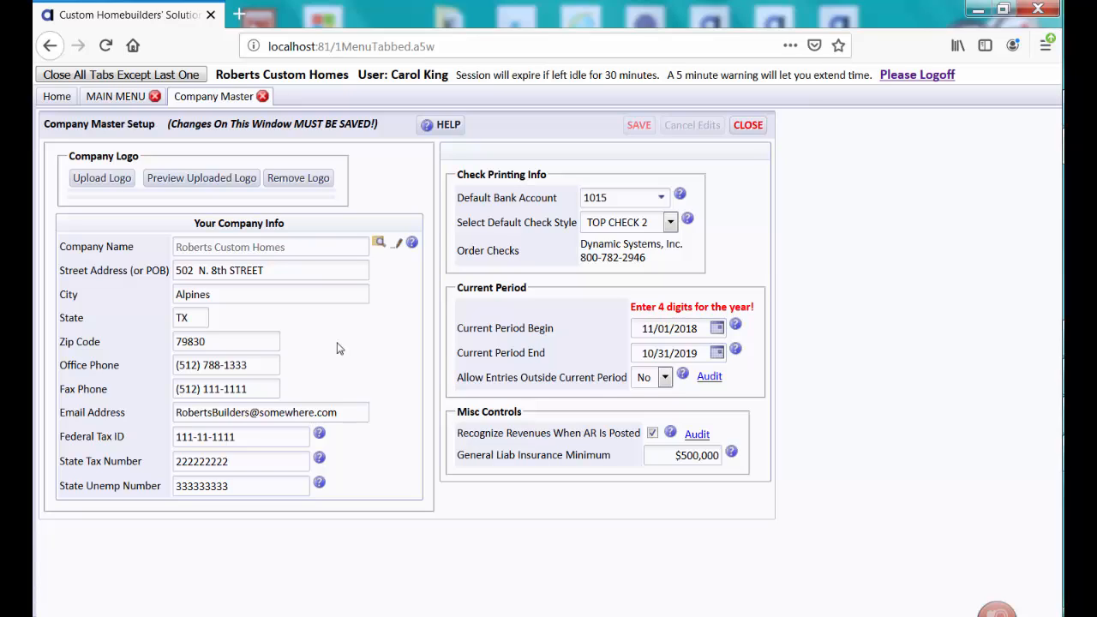
double_click(270, 361)
left_click_drag(270, 361, 167, 369)
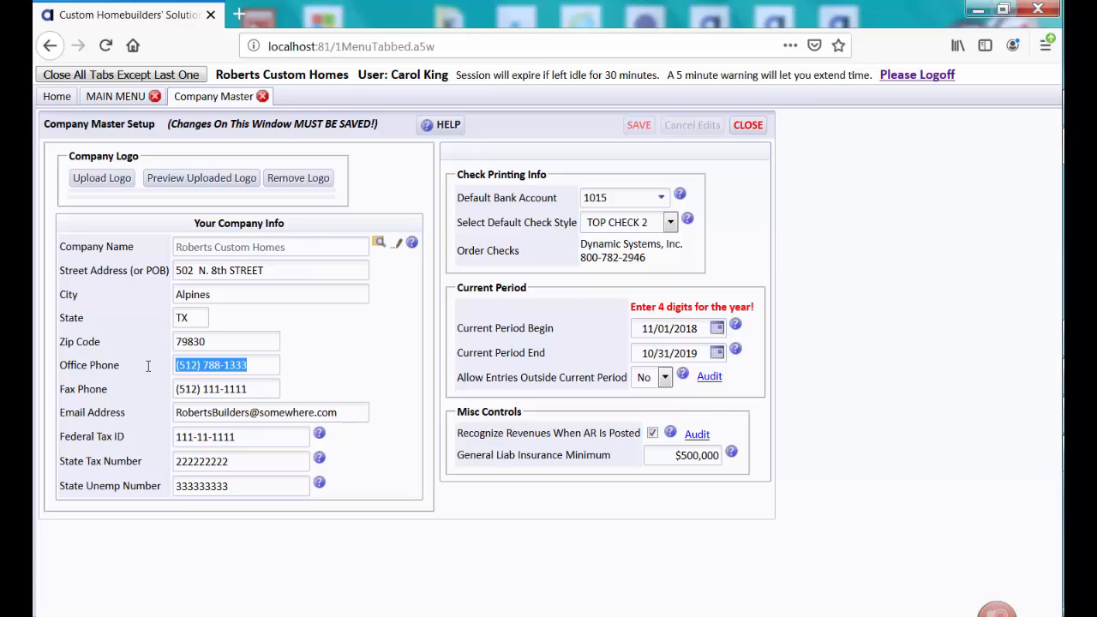
left_click(148, 366)
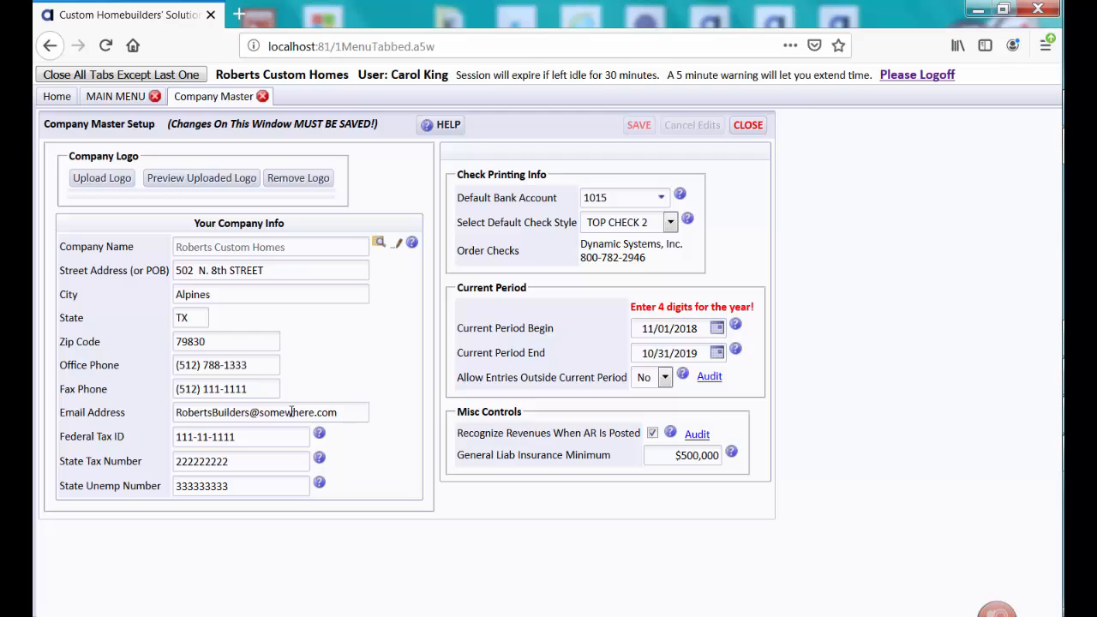
Read the help for the Federal Tax ID, State Tax Number and State Unemployment Number fields, dismissing each one
left_click(319, 435)
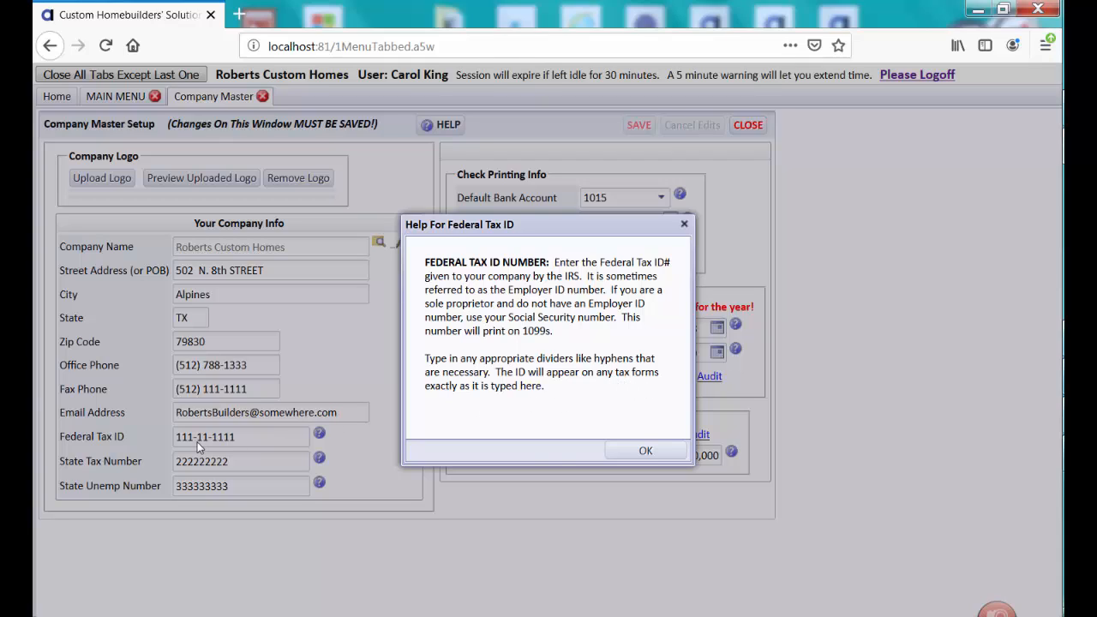
left_click(649, 451)
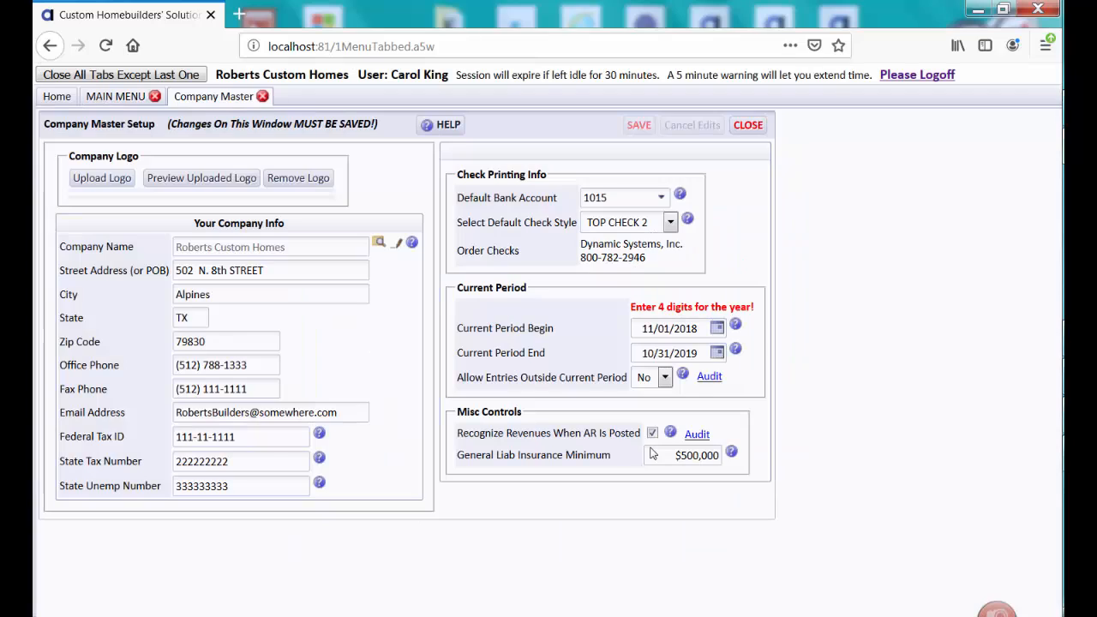
left_click(320, 460)
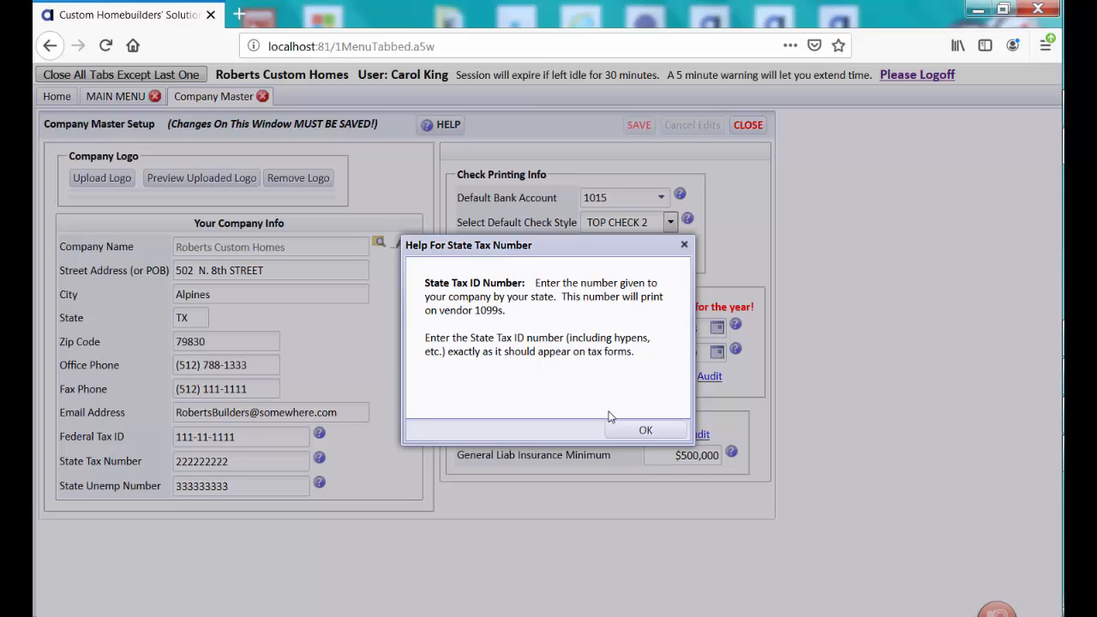
left_click(671, 434)
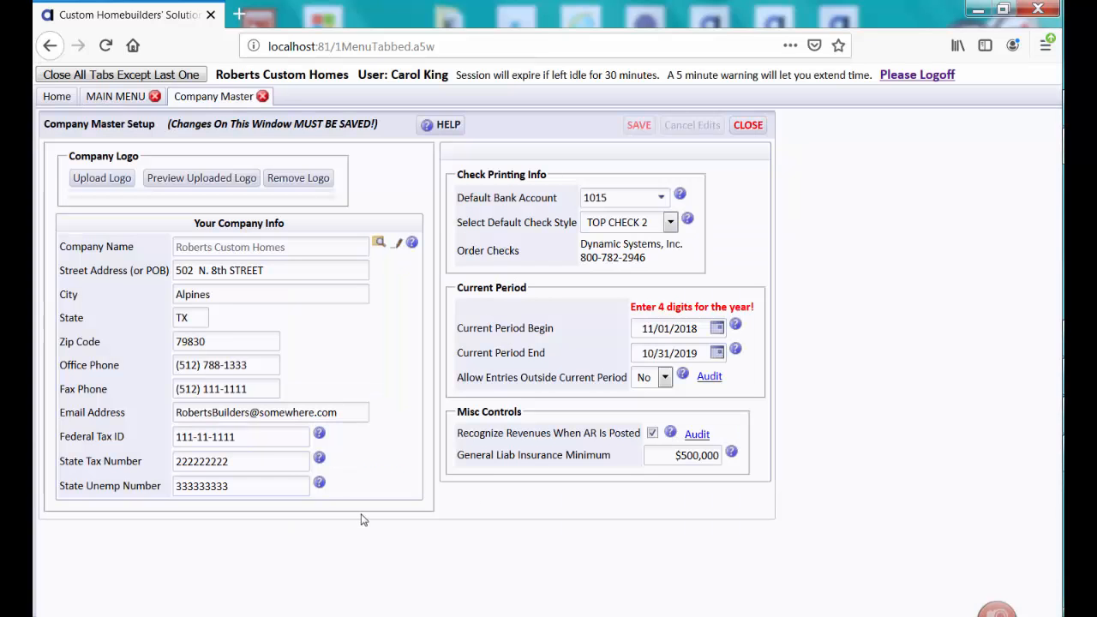
left_click(319, 484)
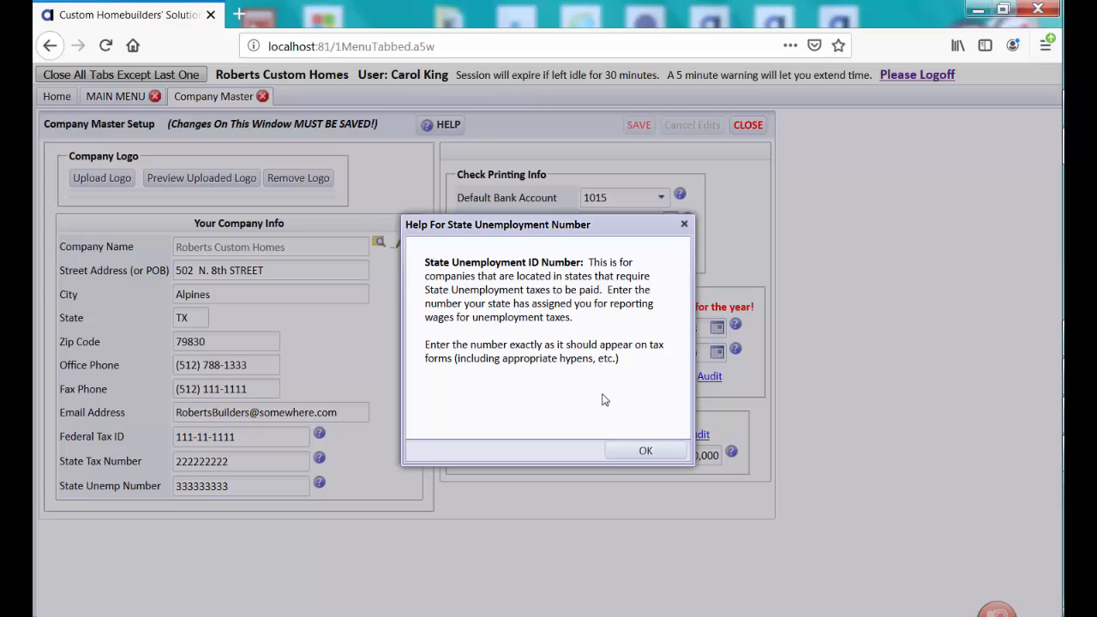
left_click(647, 454)
left_click(648, 454)
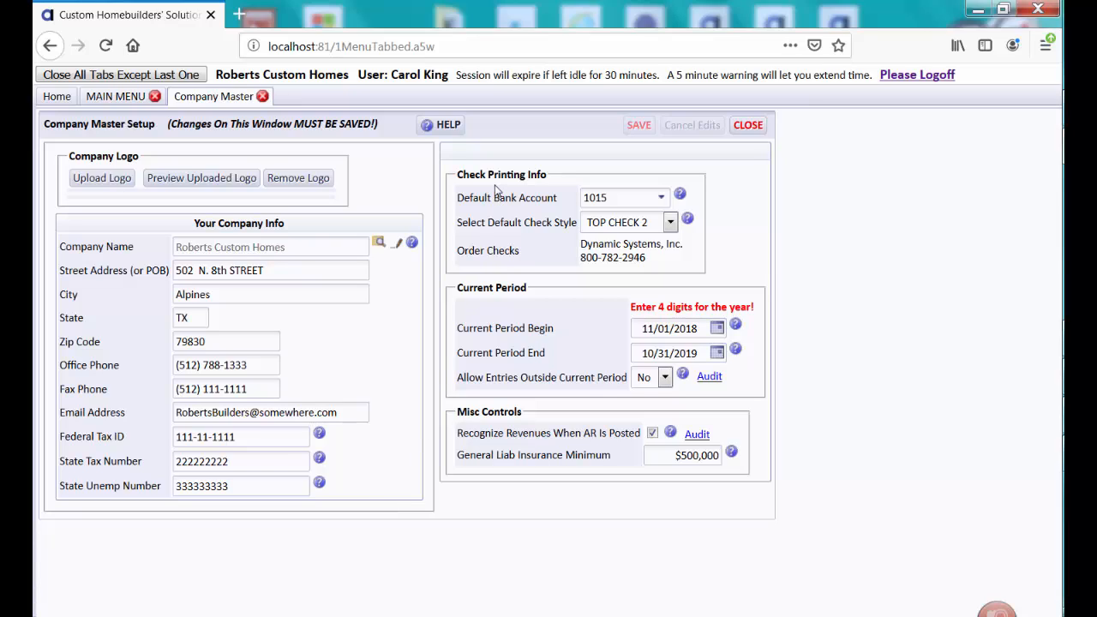
Review the accounts offered for the Default Bank Account and read that field's help
left_click(660, 199)
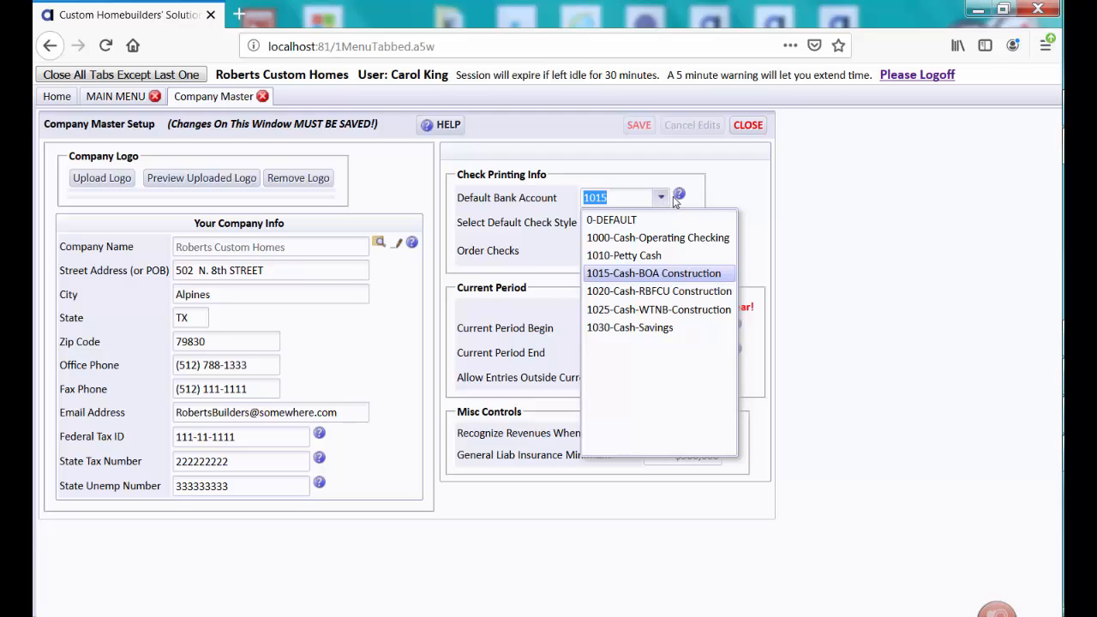
left_click(679, 195)
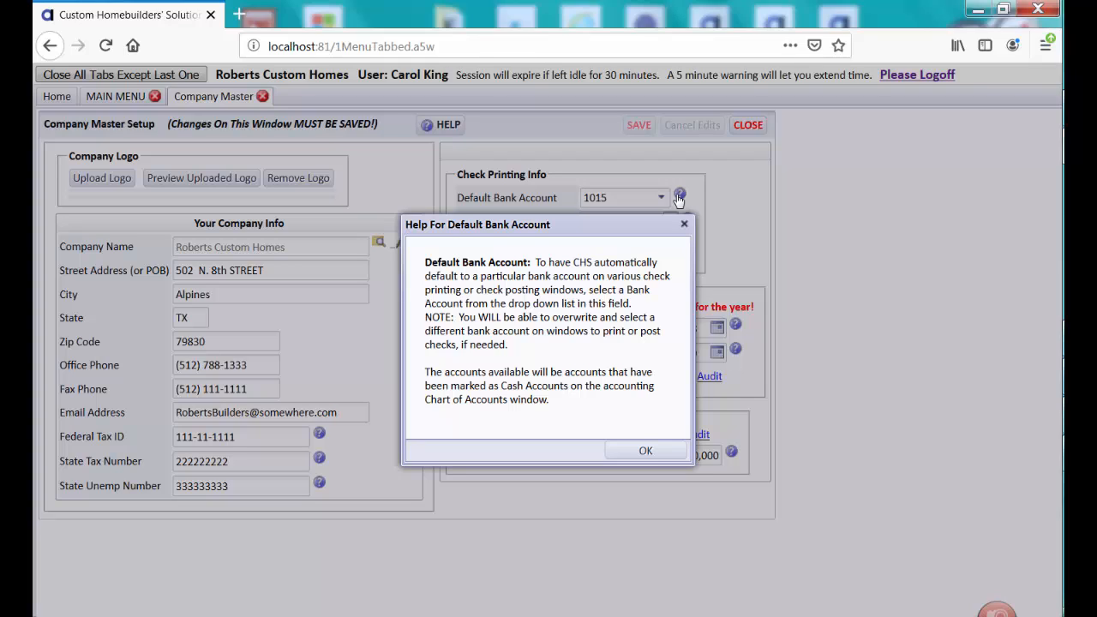
left_click(644, 450)
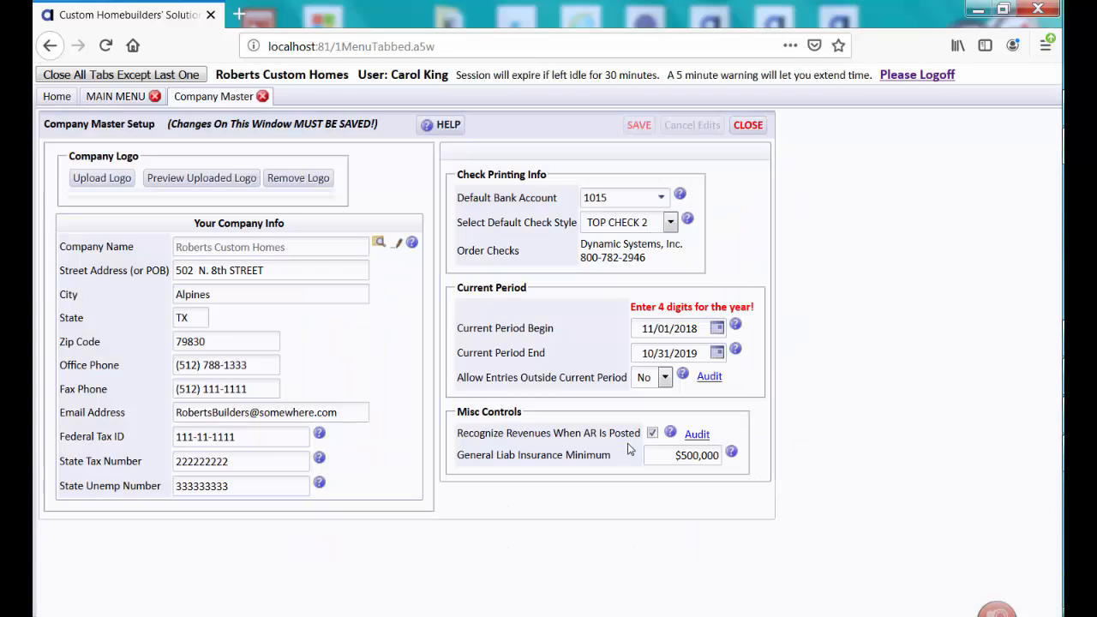
Open the Chart of Accounts and examine which accounts in the CASH group are marked as cash accounts
left_click(112, 97)
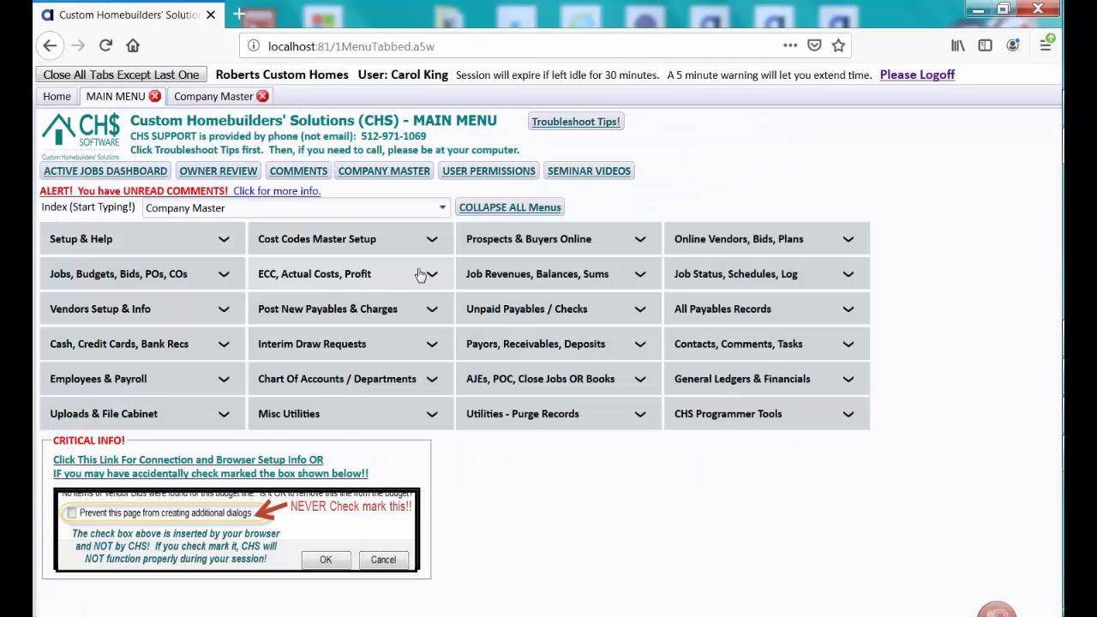
left_click(318, 379)
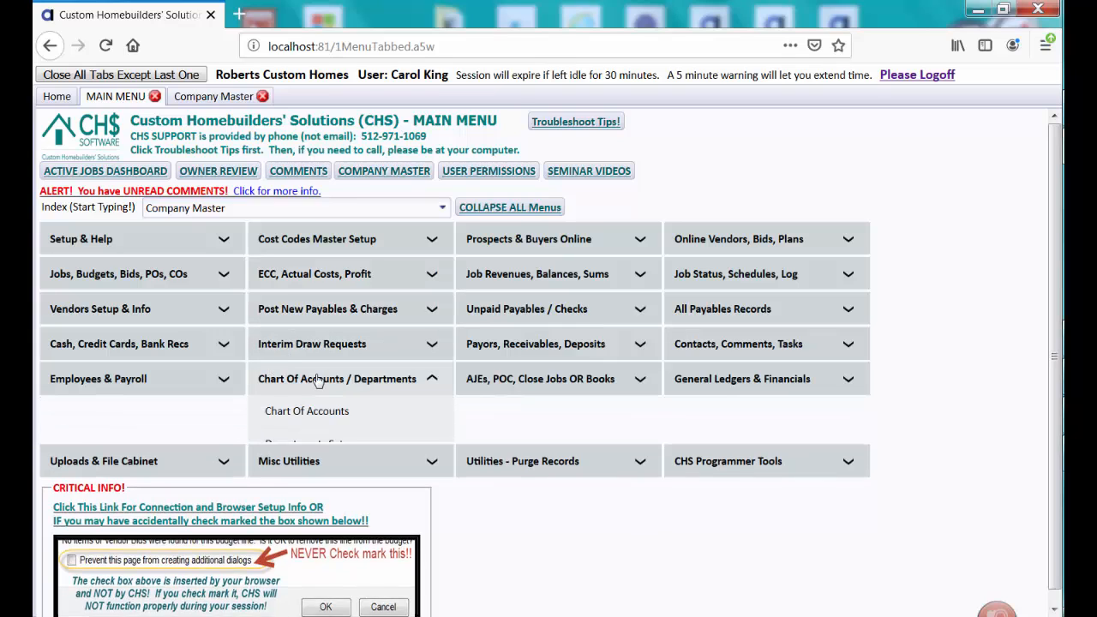
left_click(307, 414)
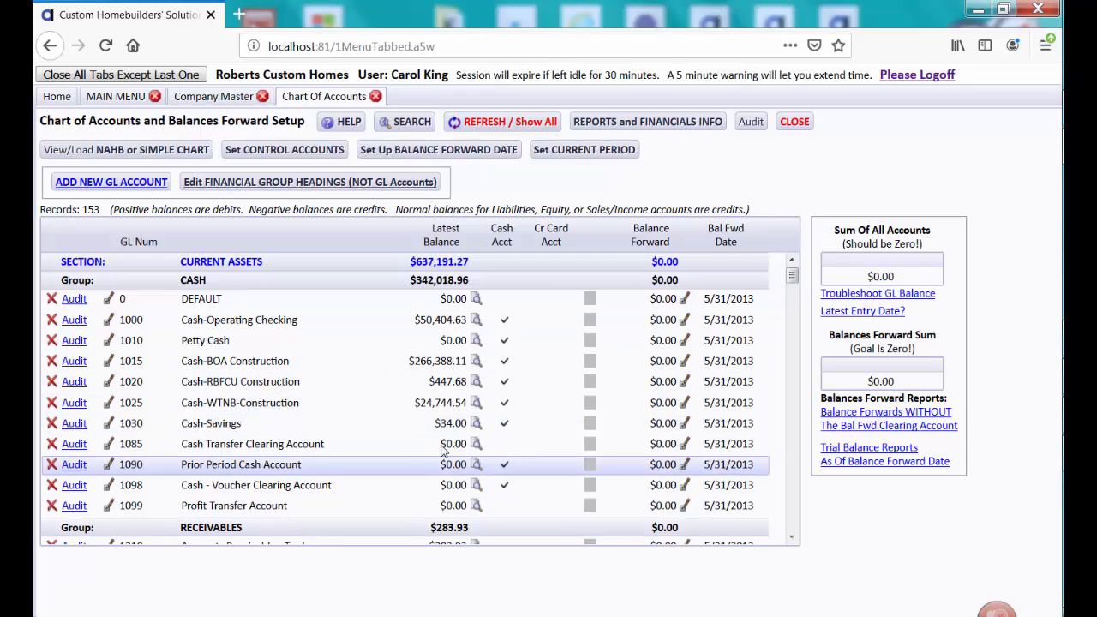
mouse_move(796, 275)
left_mouse_down()
mouse_move(796, 296)
mouse_move(793, 260)
left_mouse_up()
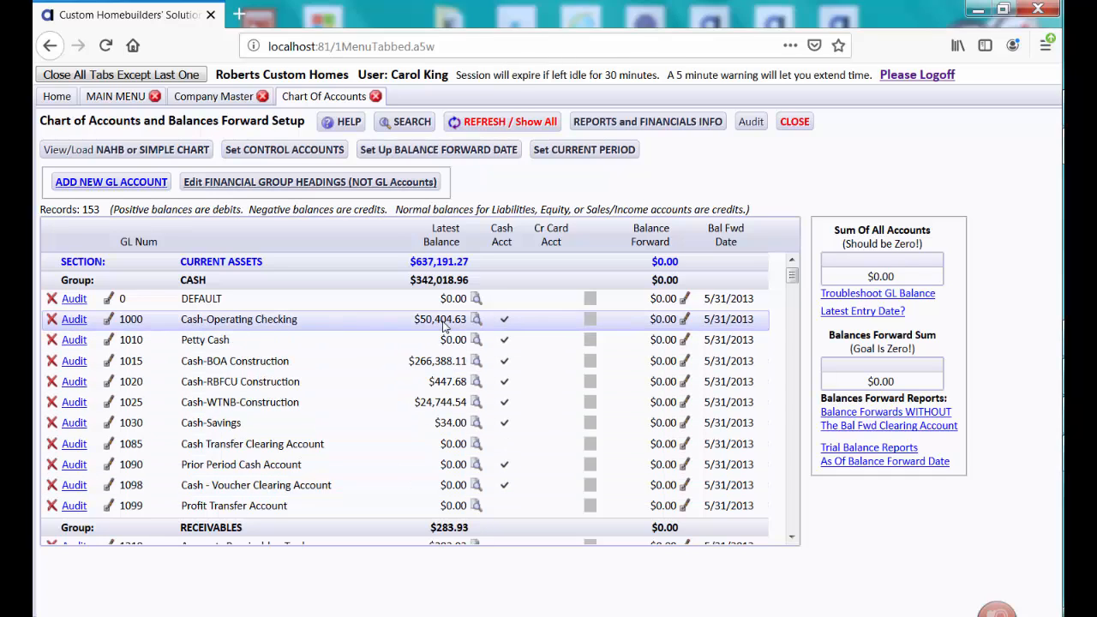
Check the Cash Acct setting of the Cash-Operating Checking account without editing it, and close the Chart of Accounts
left_click(108, 318)
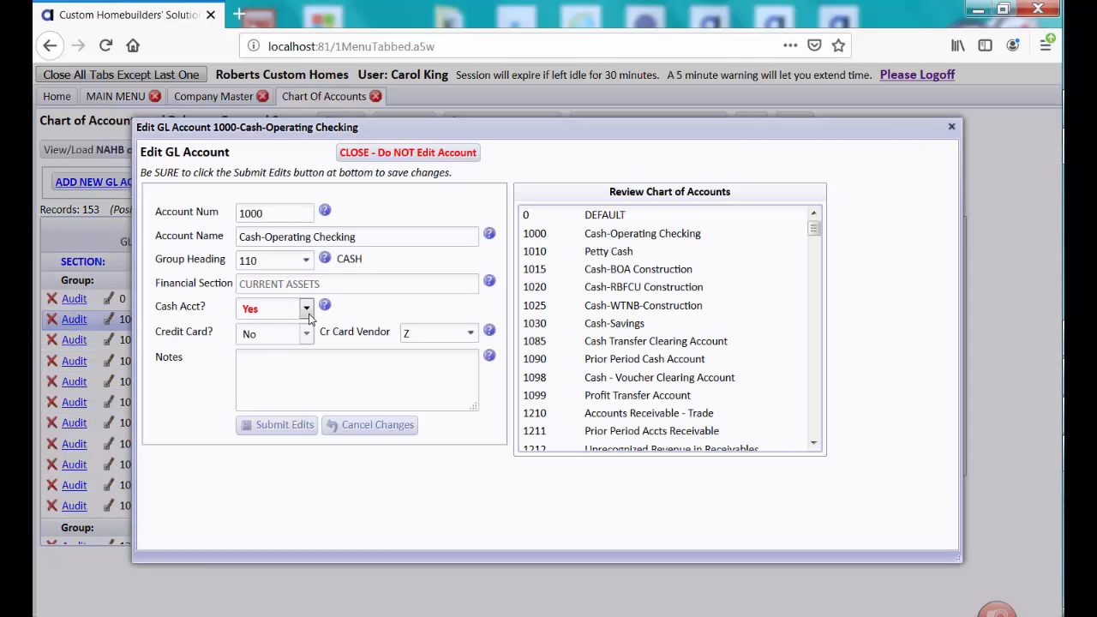
left_click(413, 159)
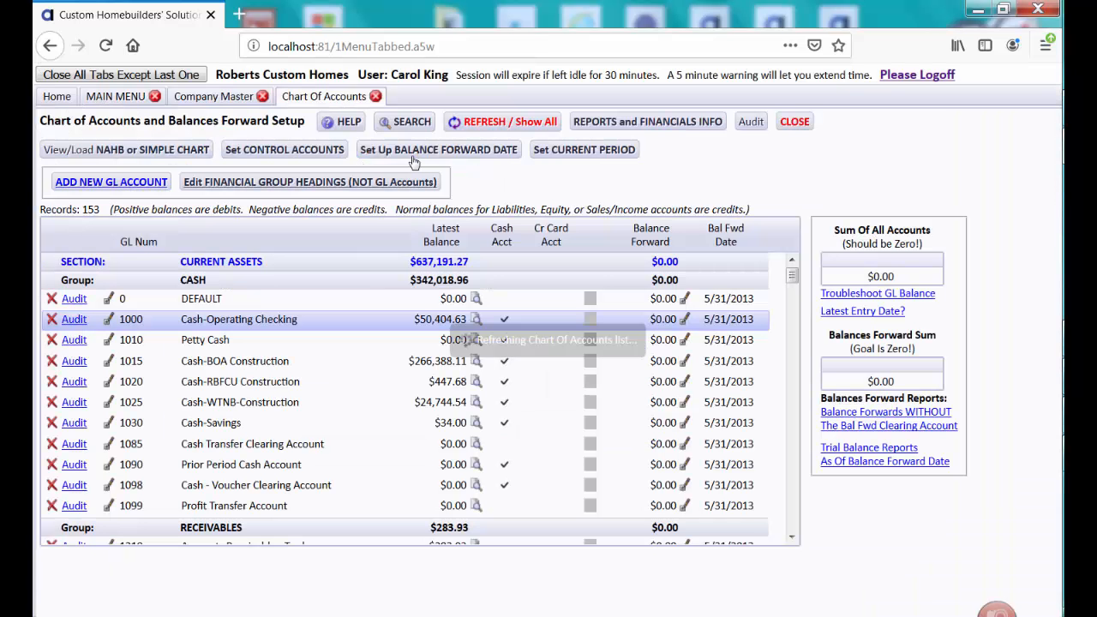
left_click(806, 124)
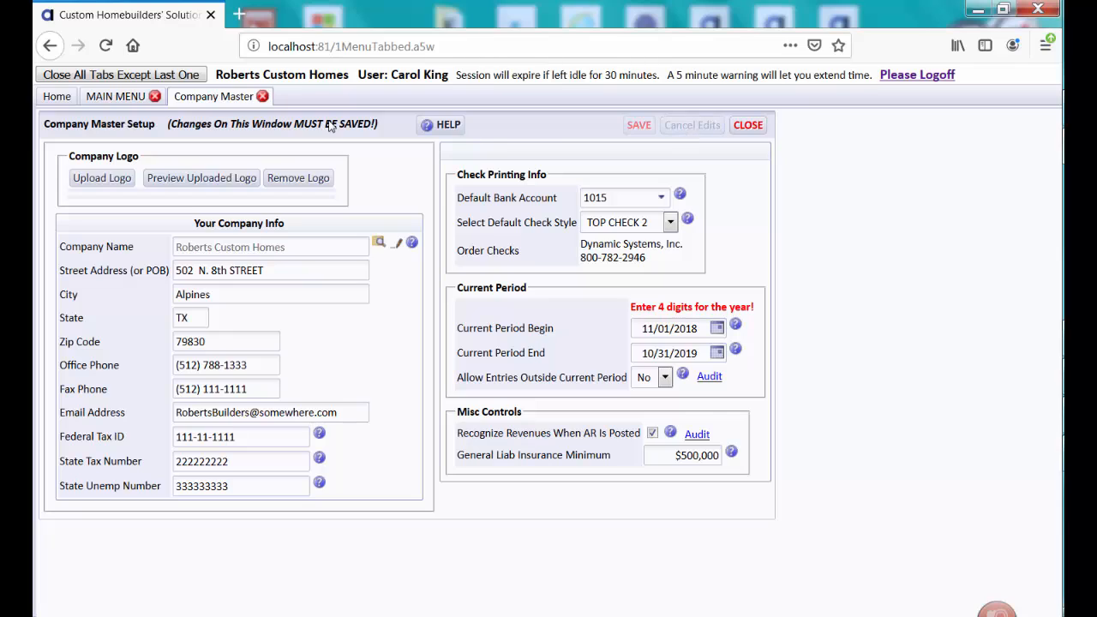
Review the choices for the default bank account and default check style, and read the help for check styles
left_click(659, 198)
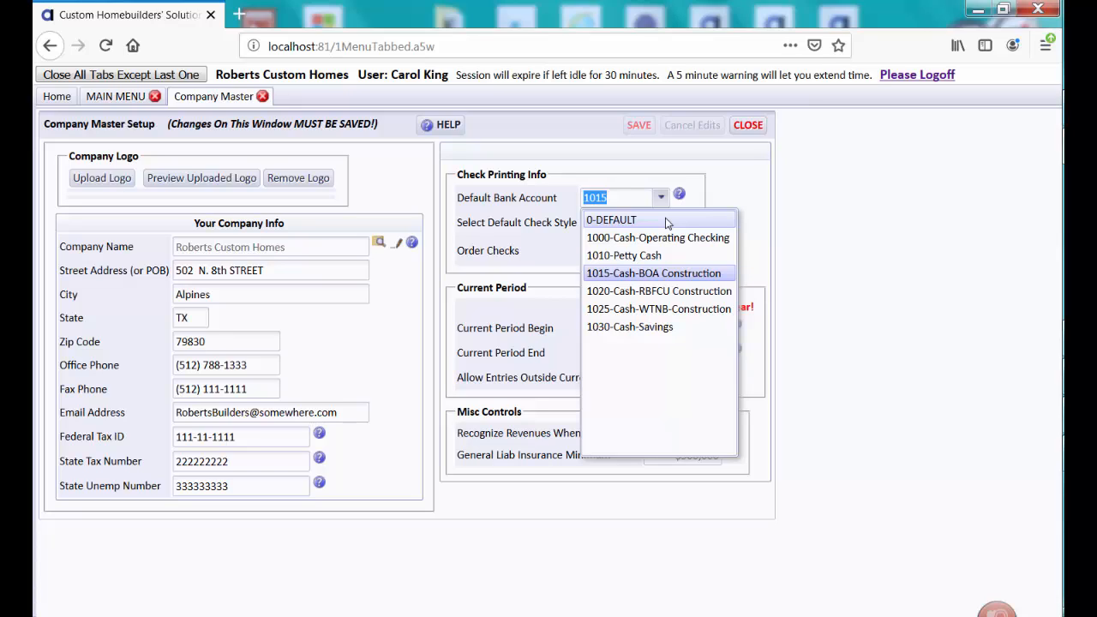
left_click(733, 192)
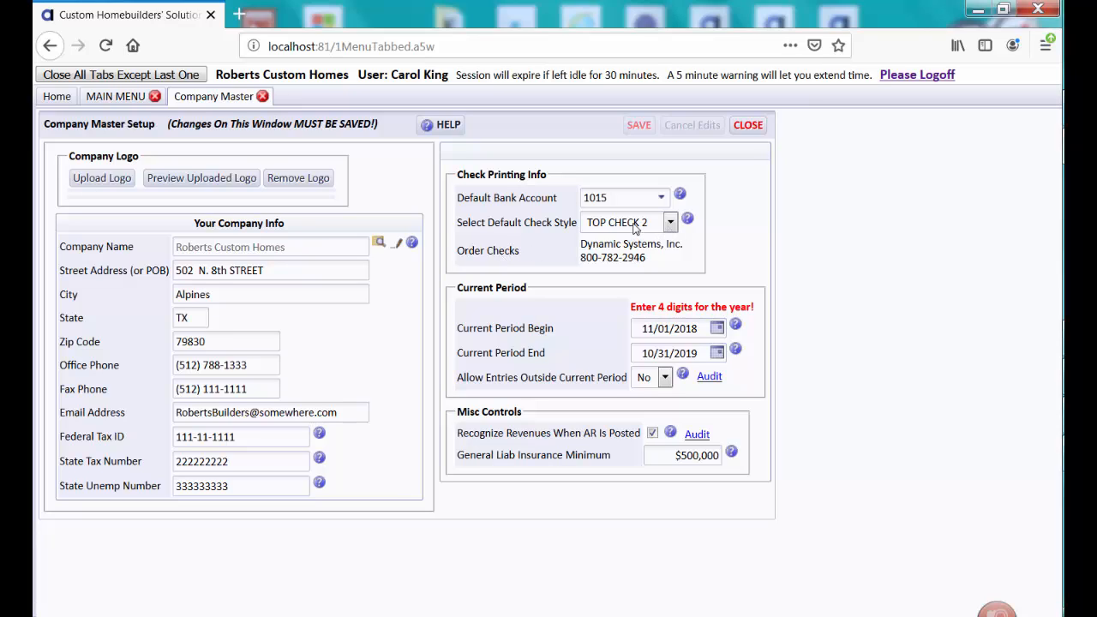
left_click(670, 223)
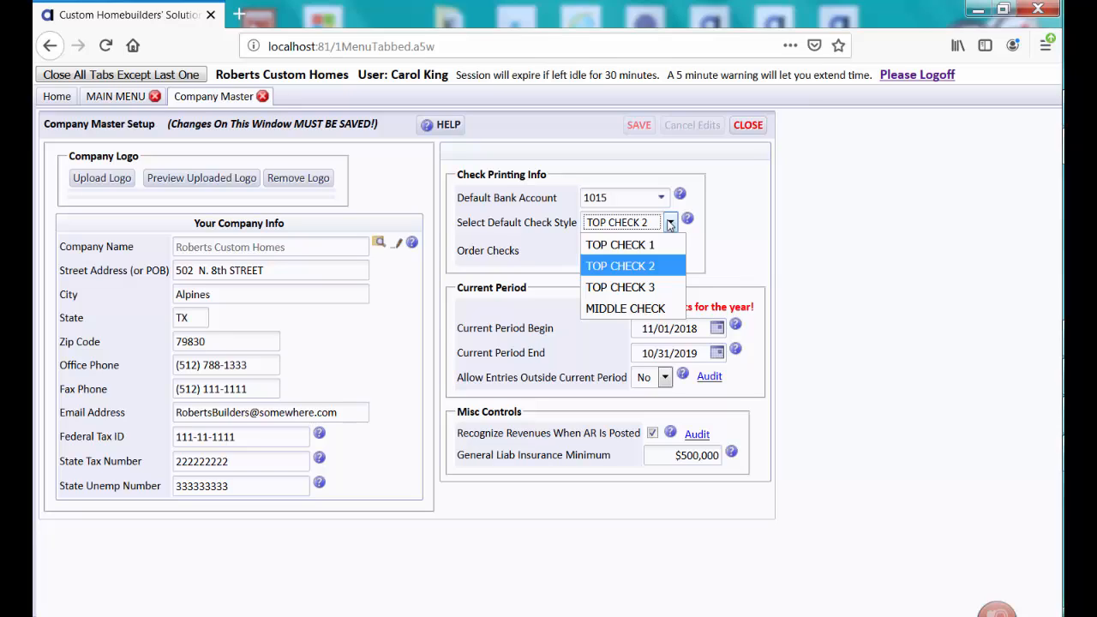
left_click(734, 246)
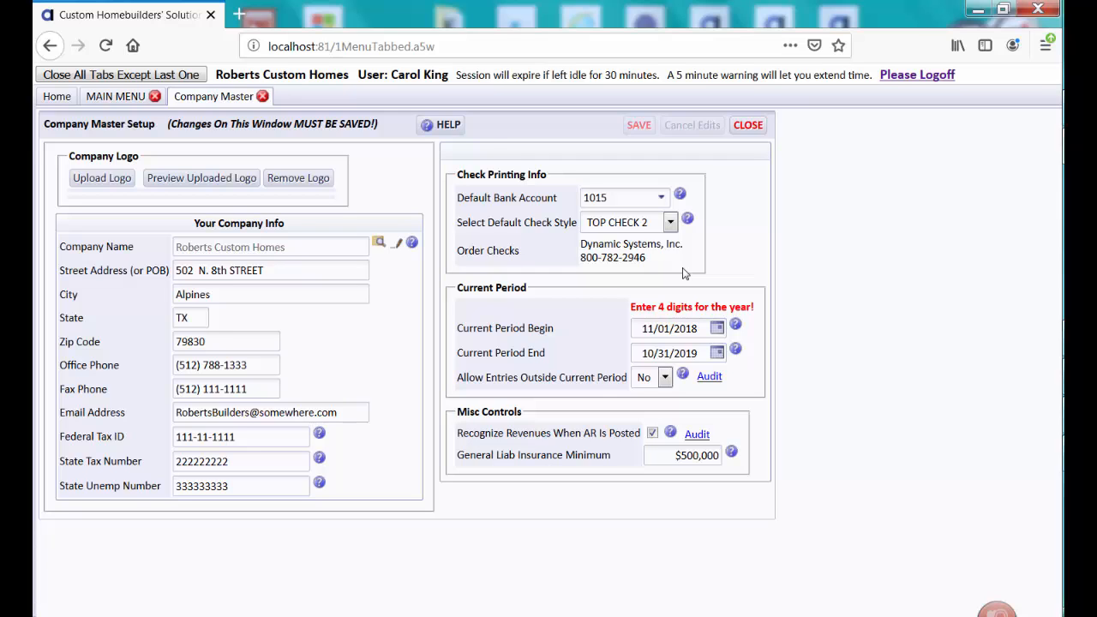
left_click(688, 220)
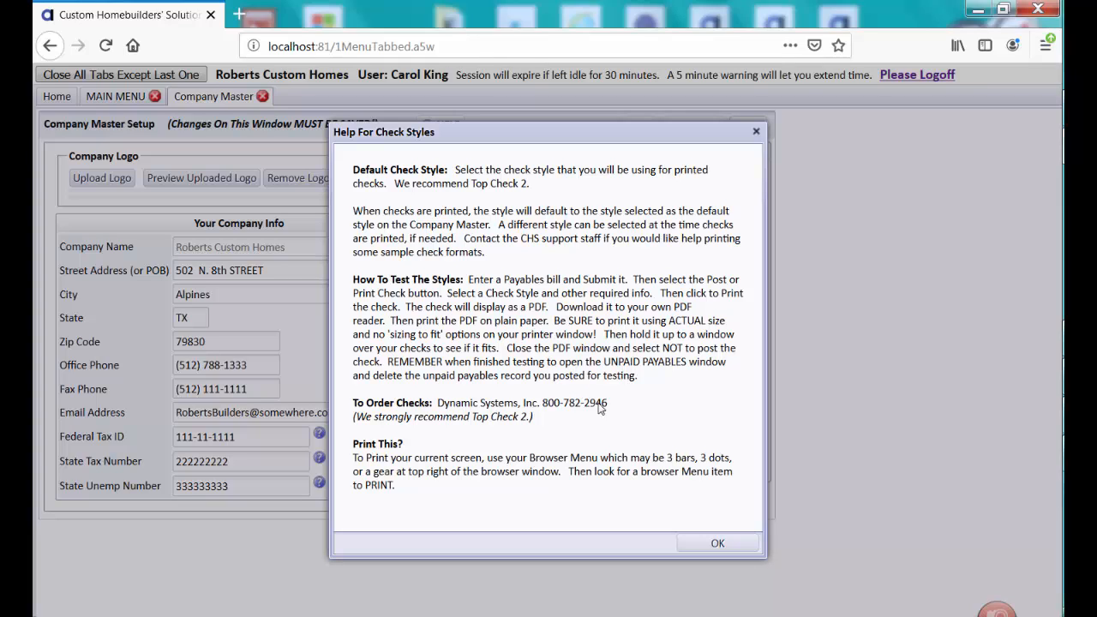
left_click(730, 542)
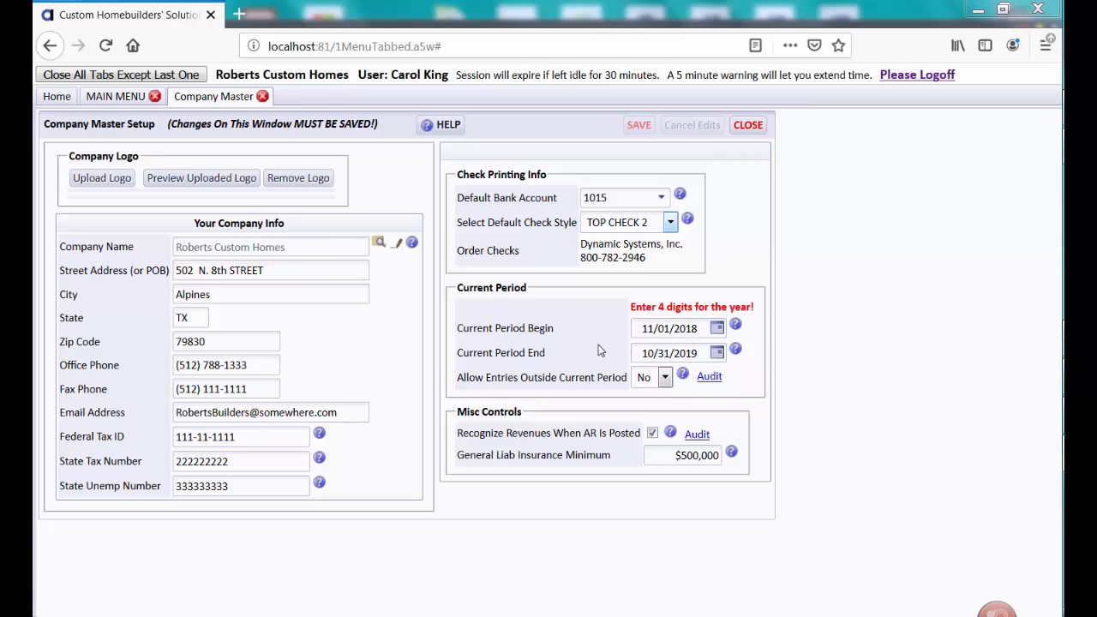
Review the options for allowing entries outside the current period and read the help on the period begin and end dates
left_click(665, 377)
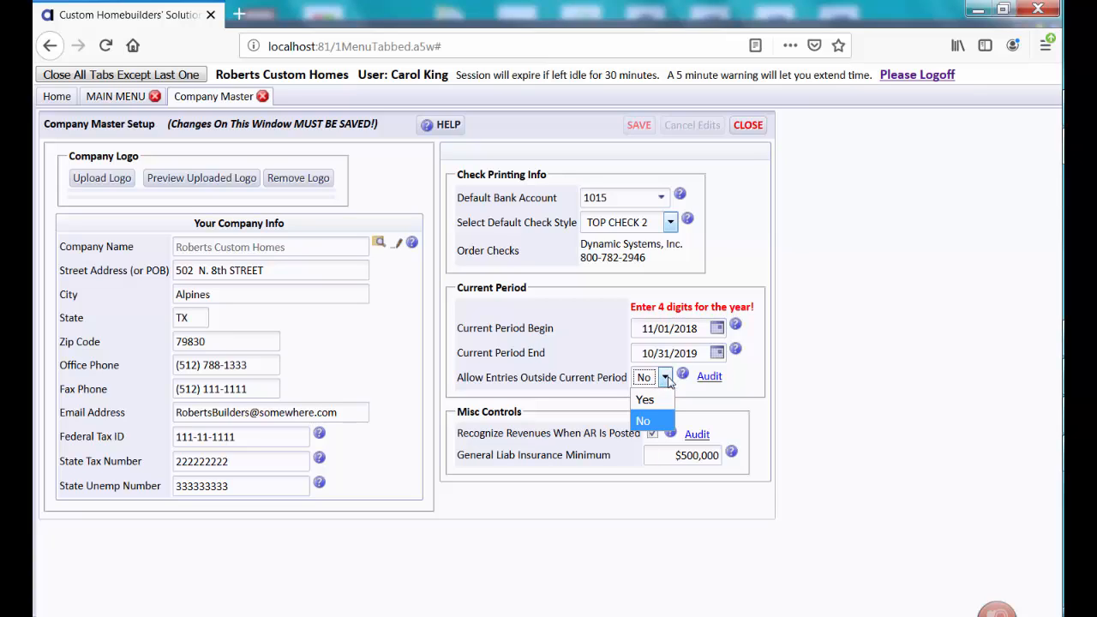
left_click(667, 382)
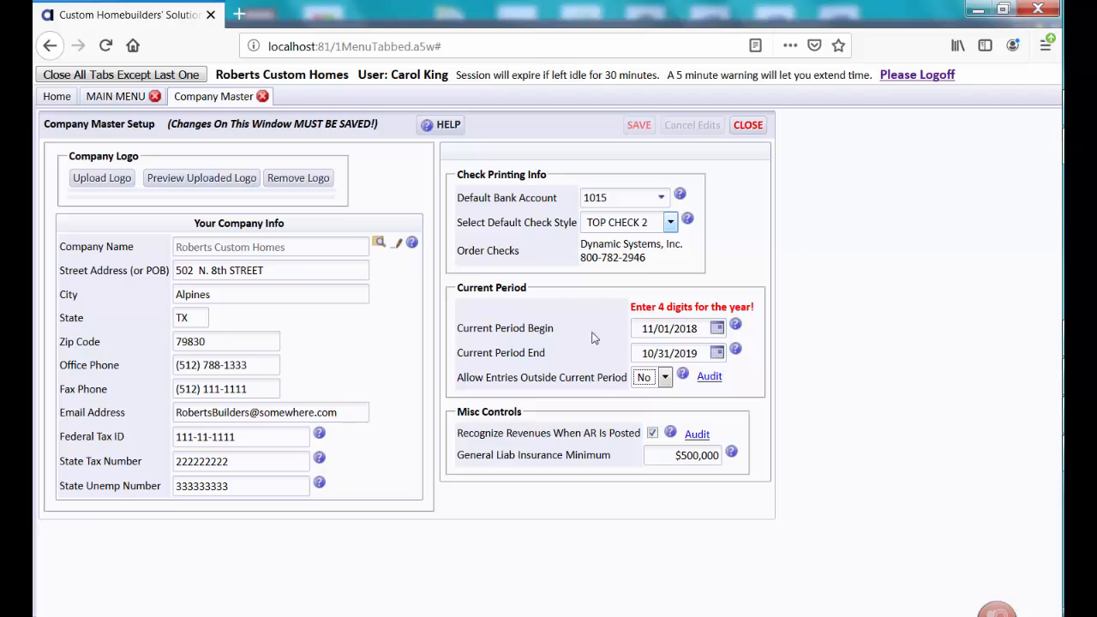
left_click(733, 328)
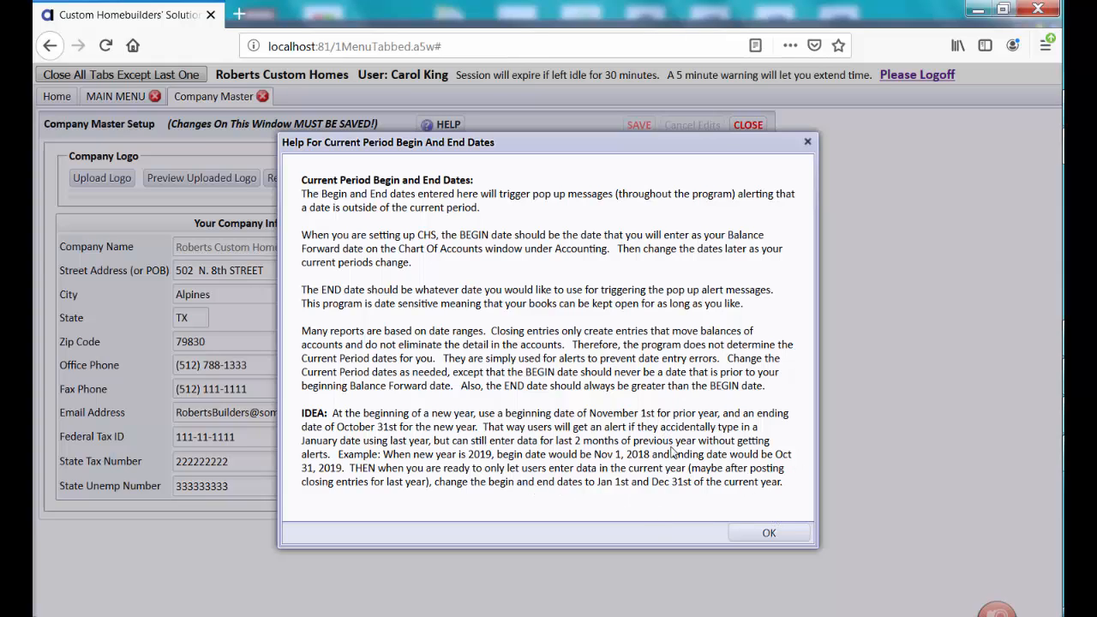
left_click(766, 532)
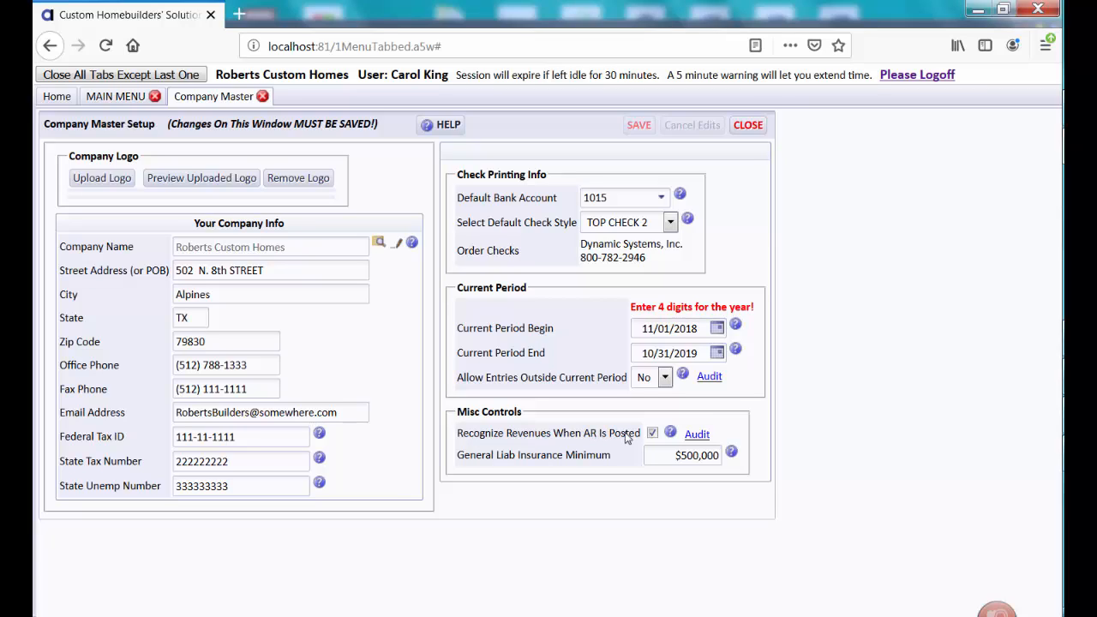
Read the help for recognizing revenues when AR is posted and for the general liability insurance minimum
left_click(670, 434)
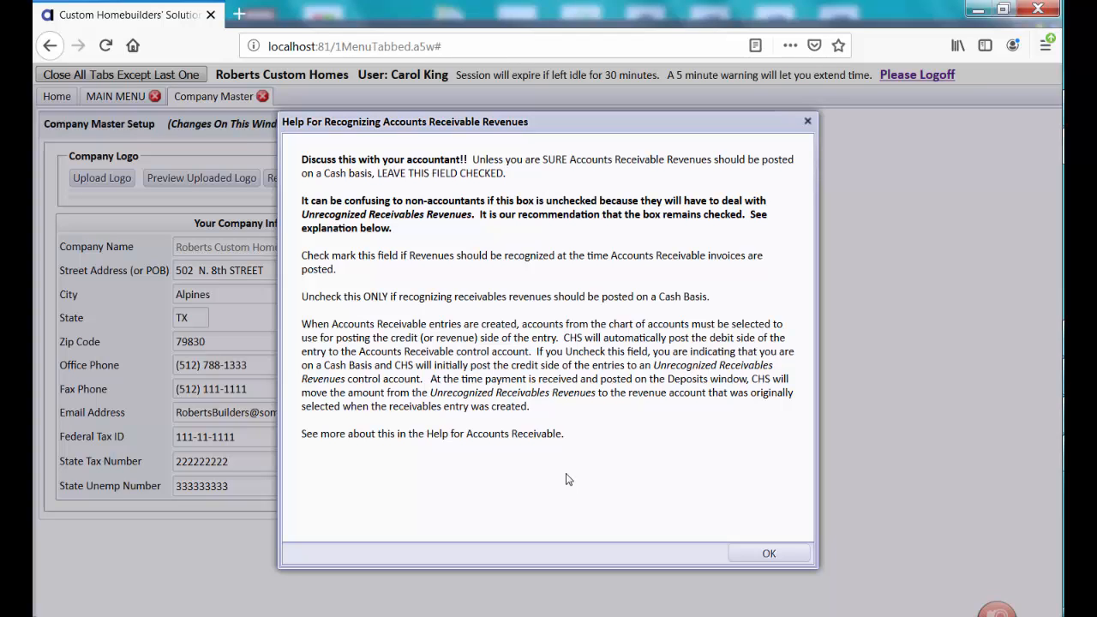
left_click(769, 554)
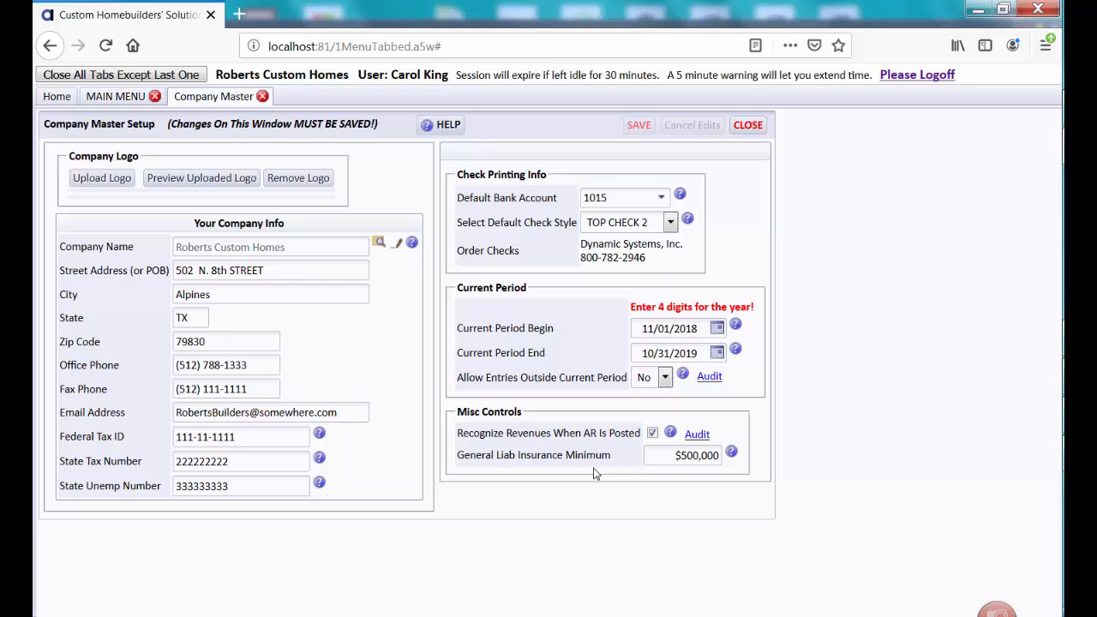
left_click(671, 432)
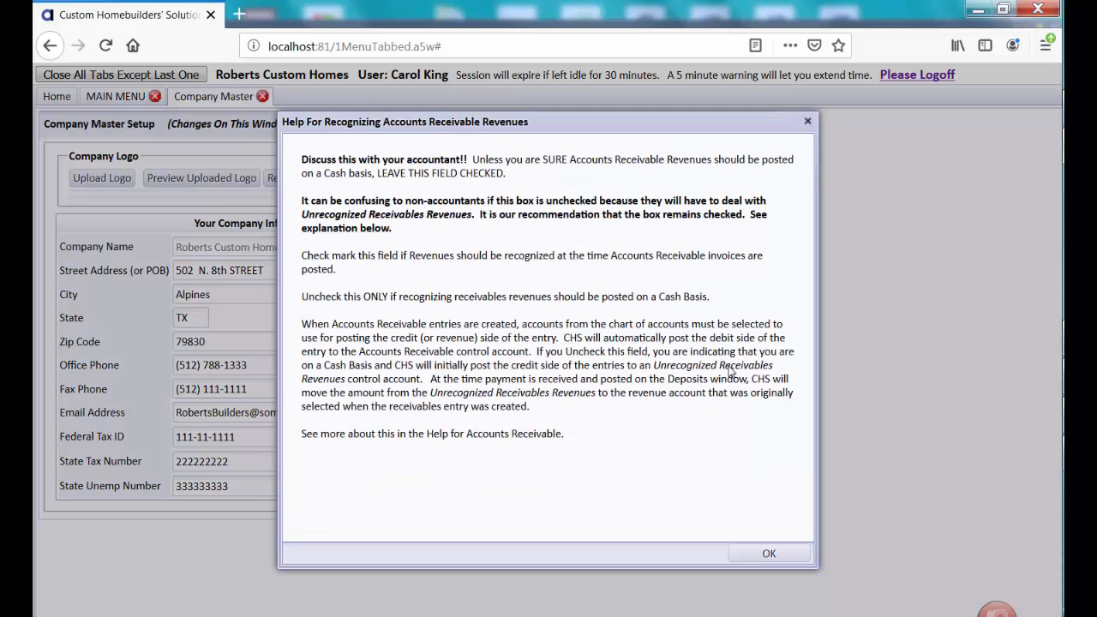
left_click(769, 554)
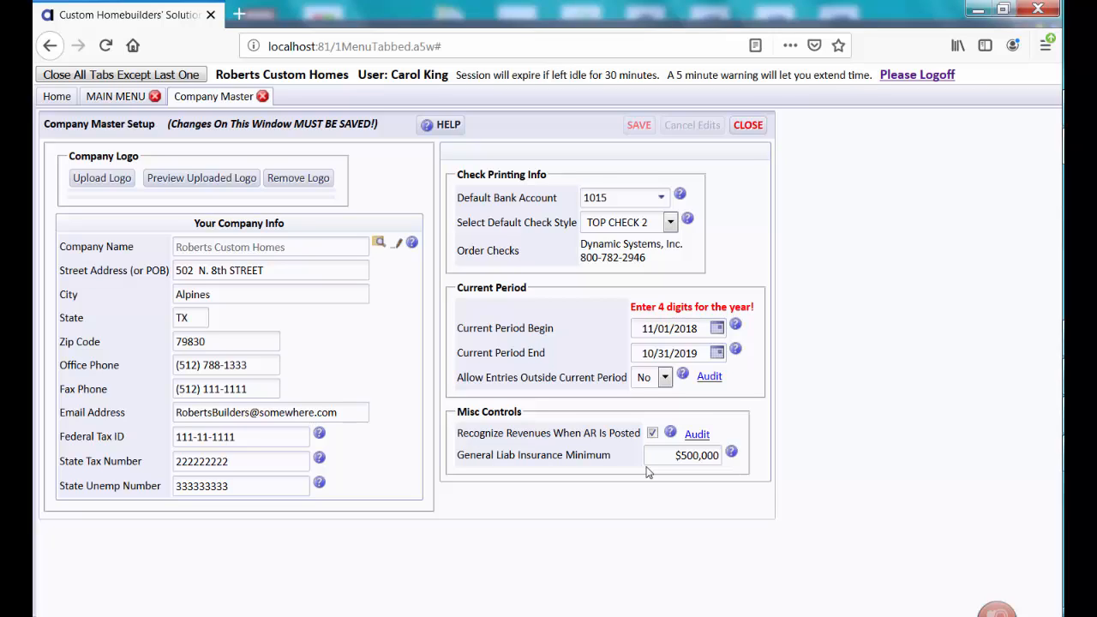
left_click(733, 452)
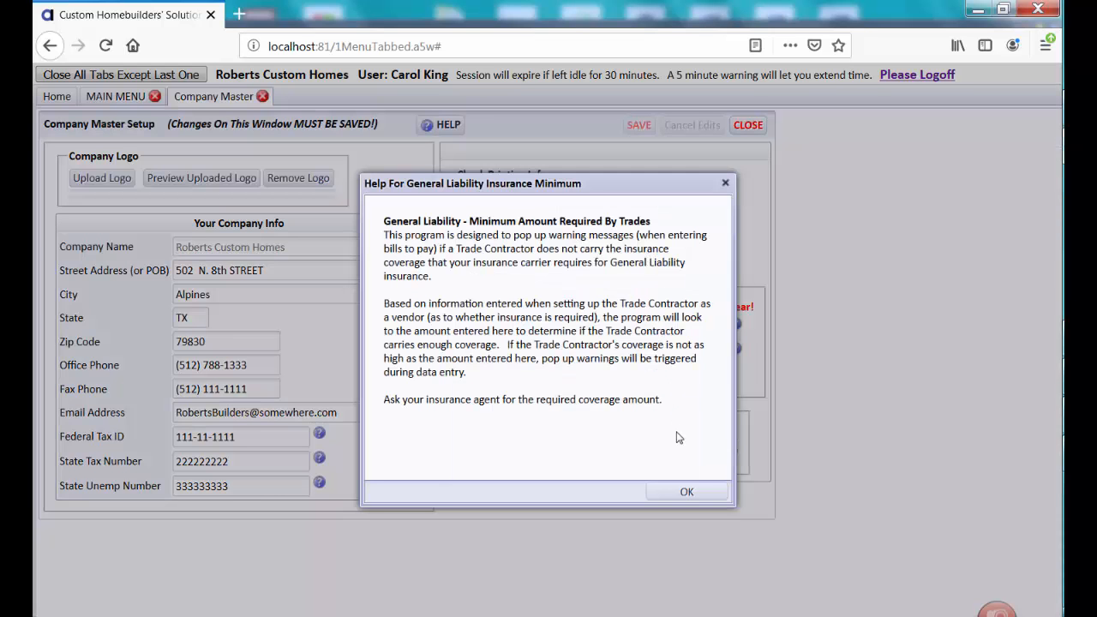
left_click(687, 493)
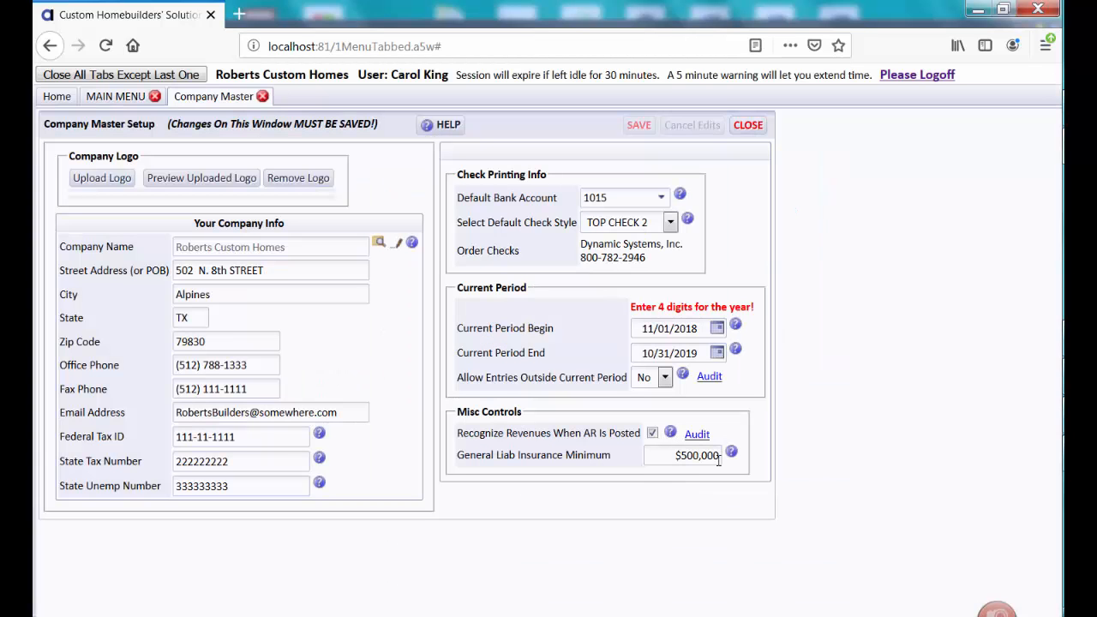